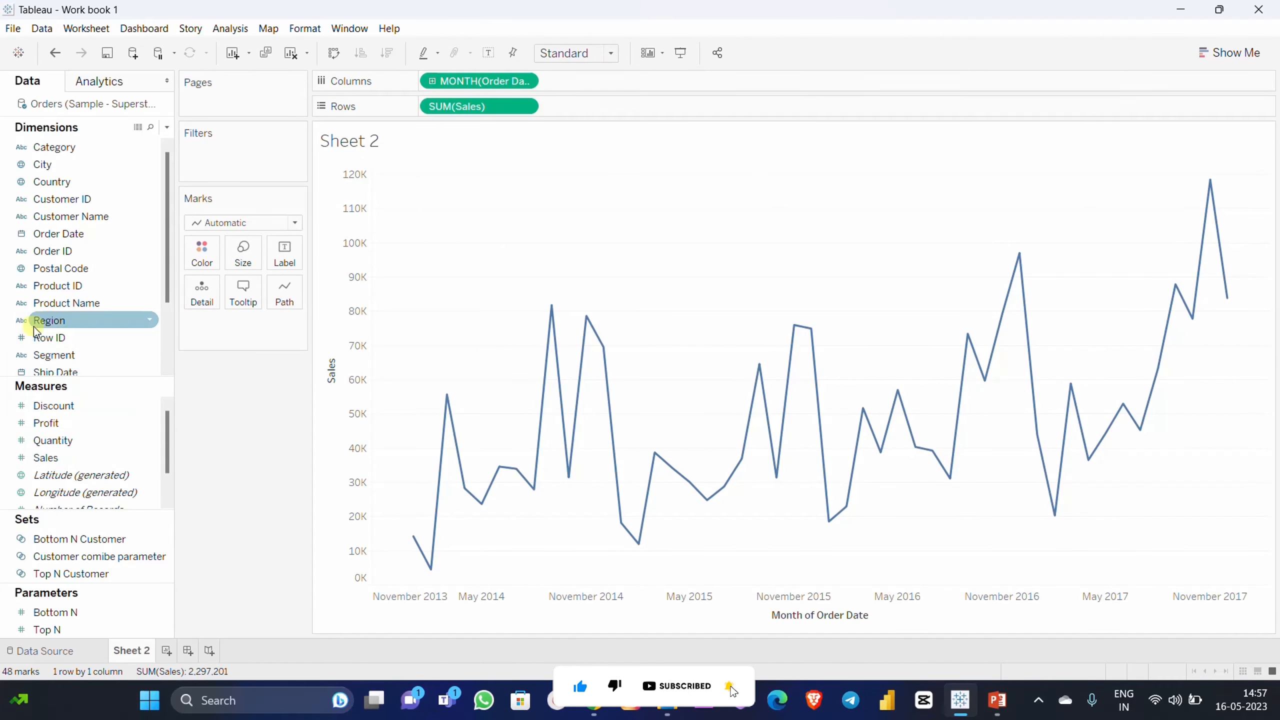
# Step: Color the monthly sales lines by Region and apply the Rank quick table calculation to SUM(Sales) on Rows
pyautogui.moveTo(39, 321); pyautogui.dragTo(207, 260)
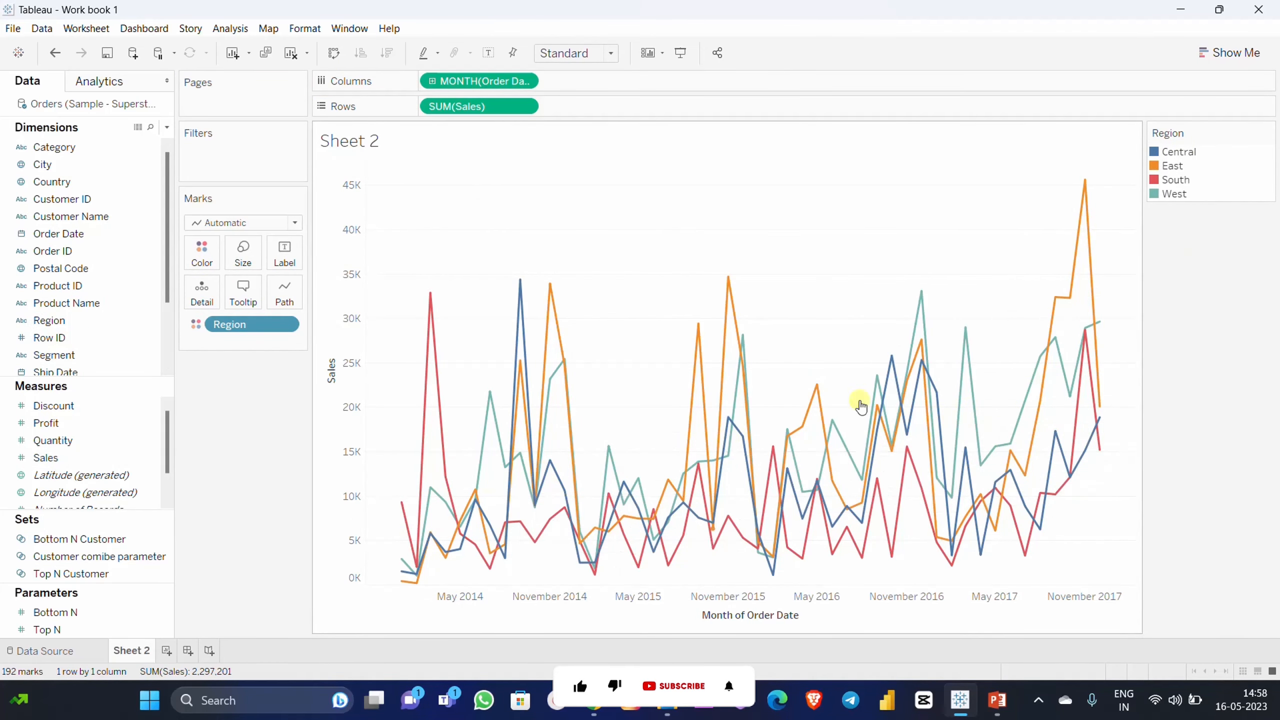
pyautogui.click(525, 107)
pyautogui.moveTo(623, 345)
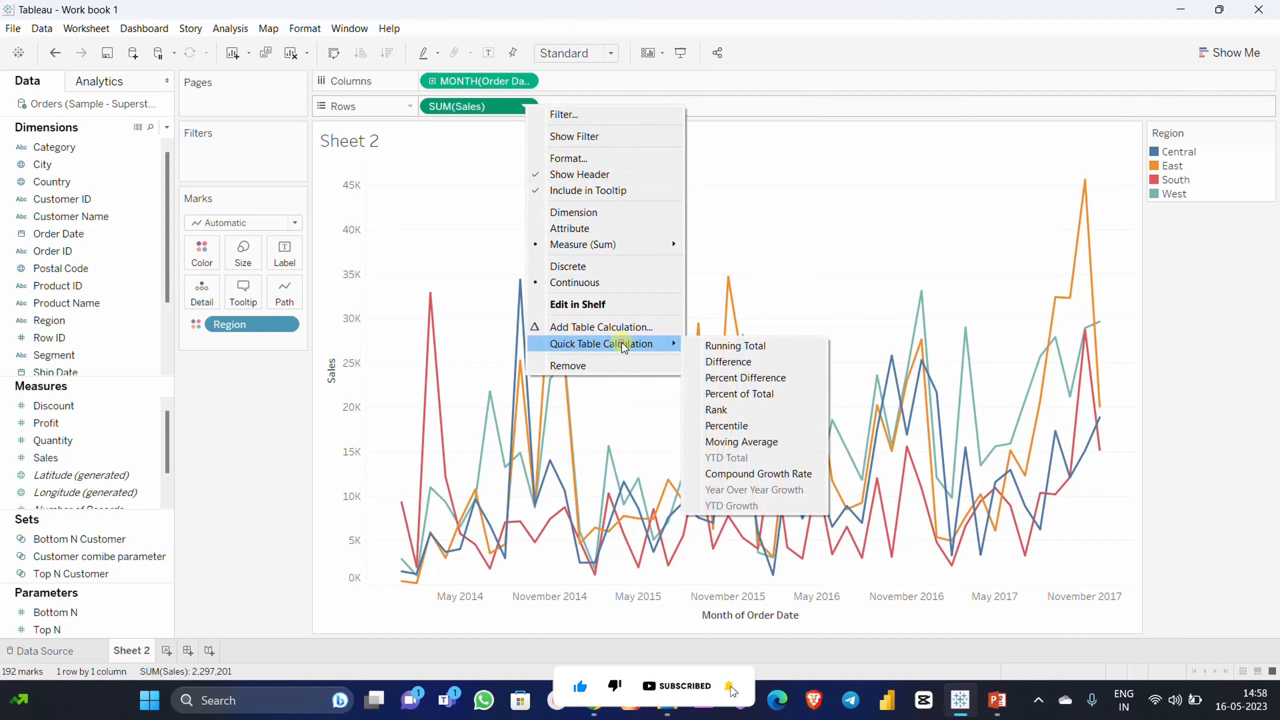
pyautogui.click(791, 410)
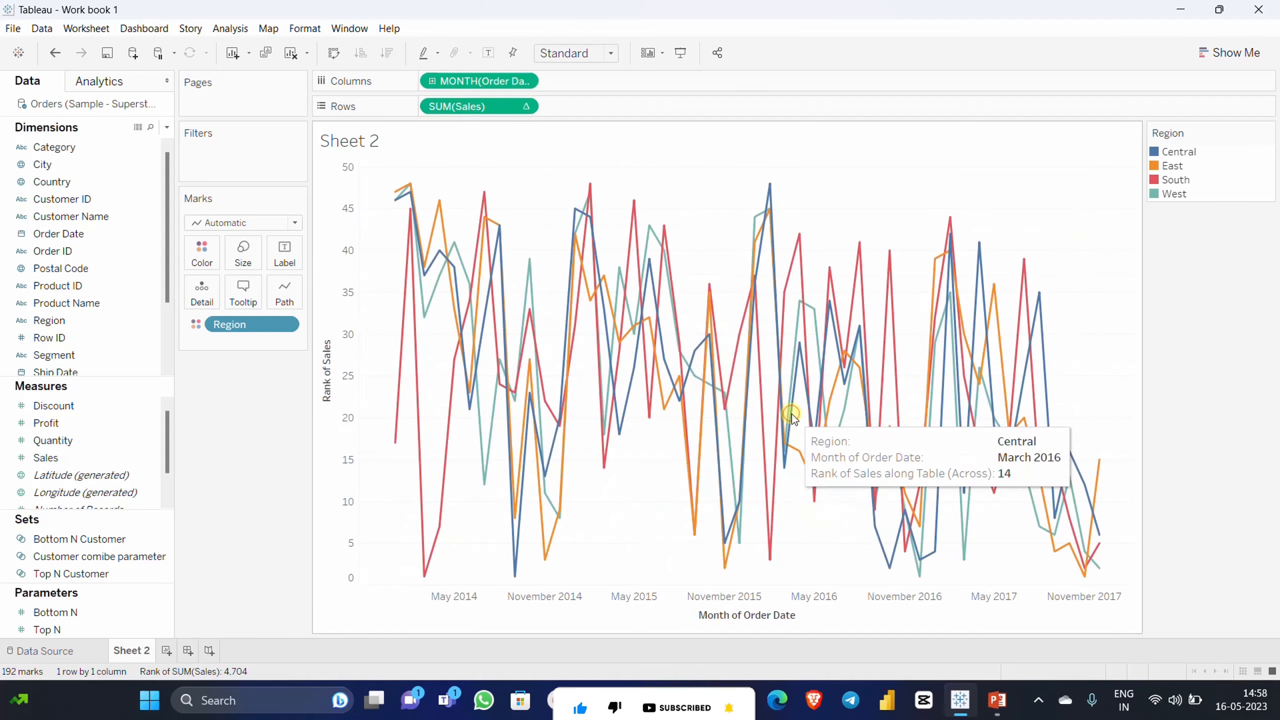
# Step: Set the SUM(Sales) rank calculation on Rows to compute using Region
pyautogui.click(525, 105)
pyautogui.click(626, 326)
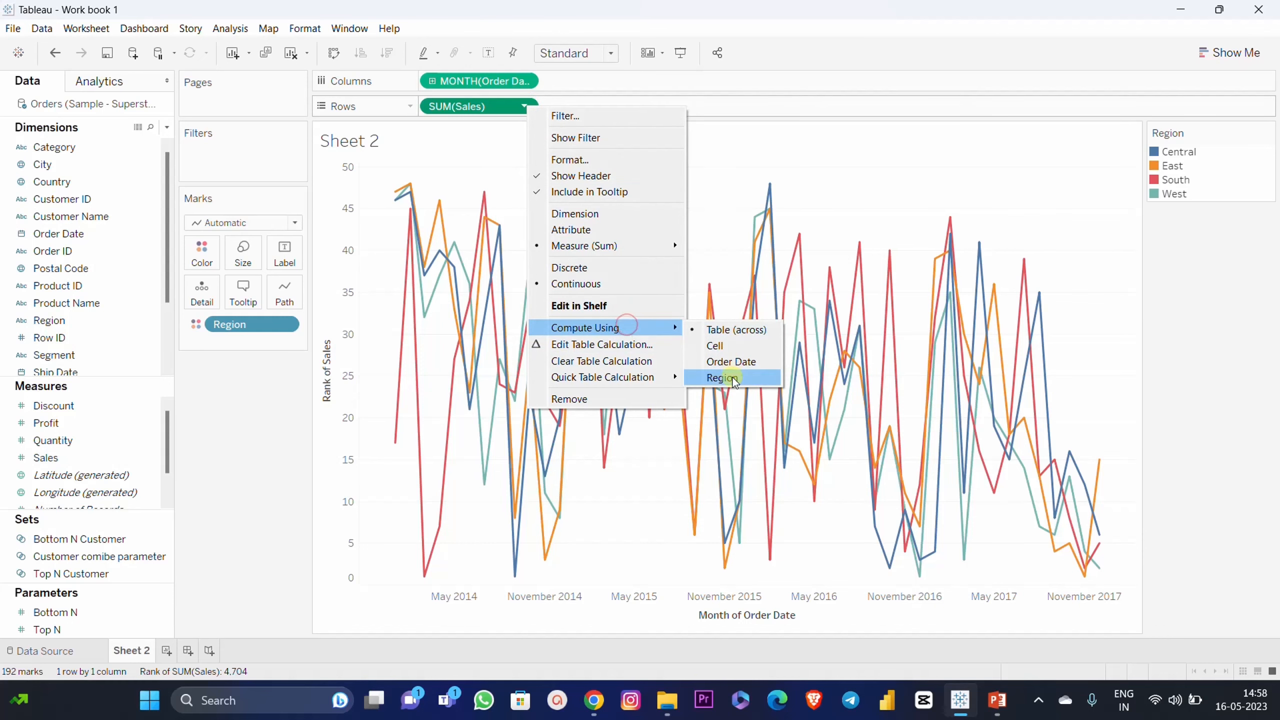
pyautogui.click(731, 377)
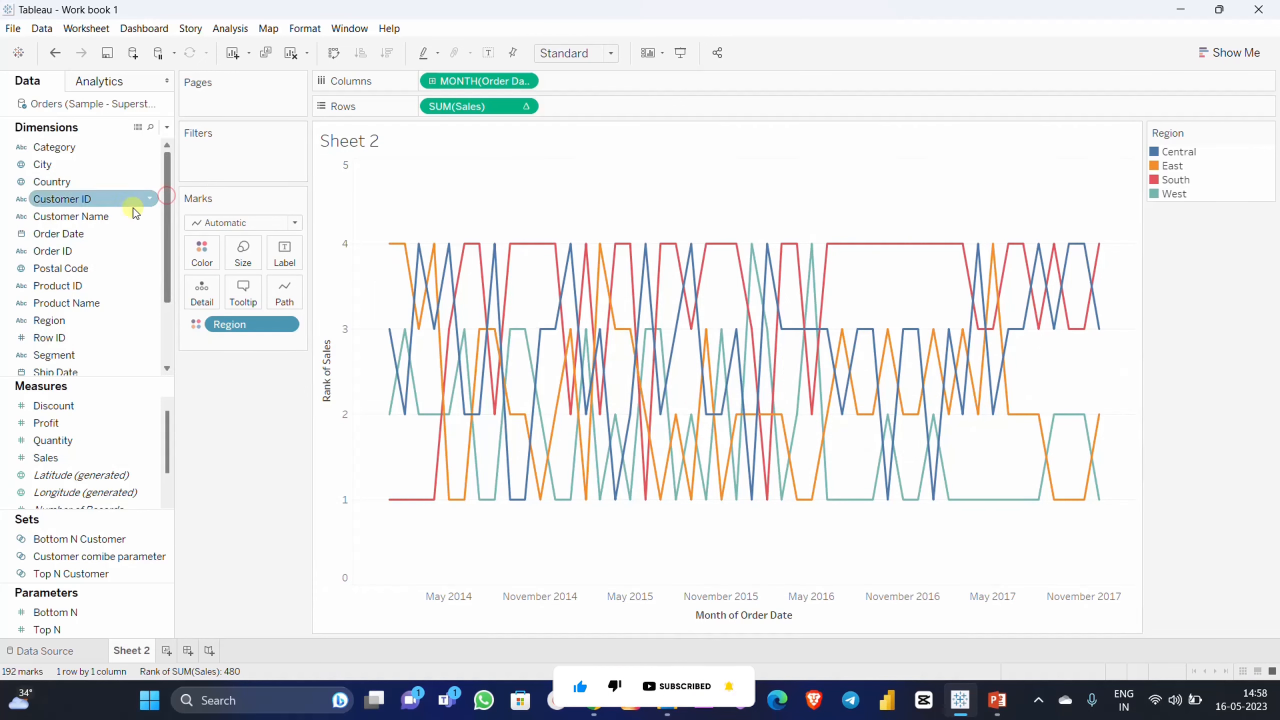
# Step: Filter the chart by Order Date years, keeping only 2014
pyautogui.moveTo(115, 234); pyautogui.dragTo(246, 160)
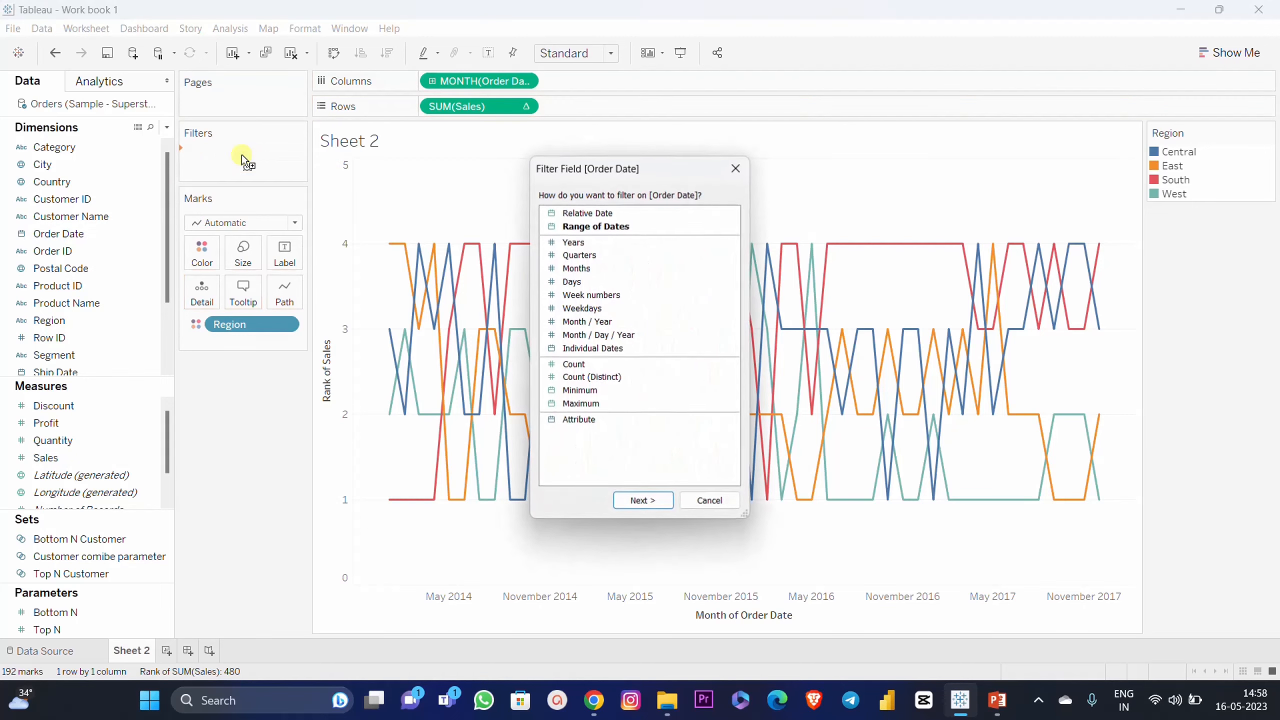
pyautogui.click(599, 247)
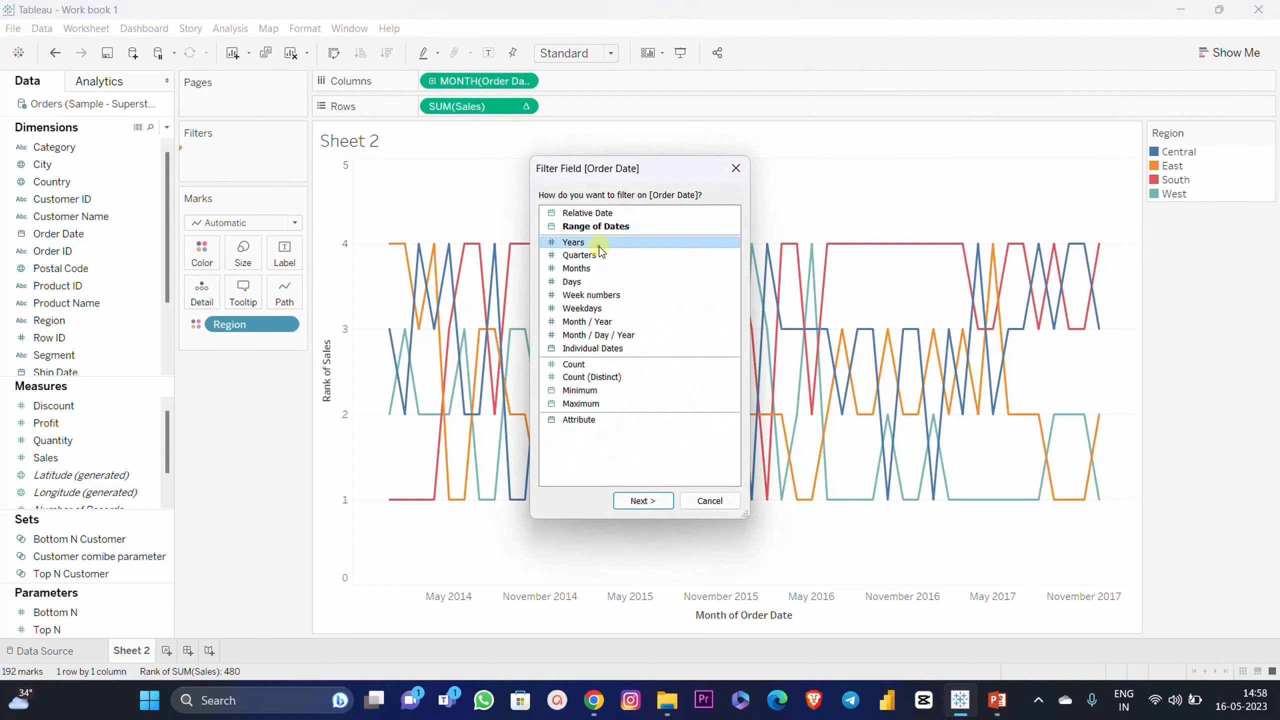
pyautogui.click(664, 499)
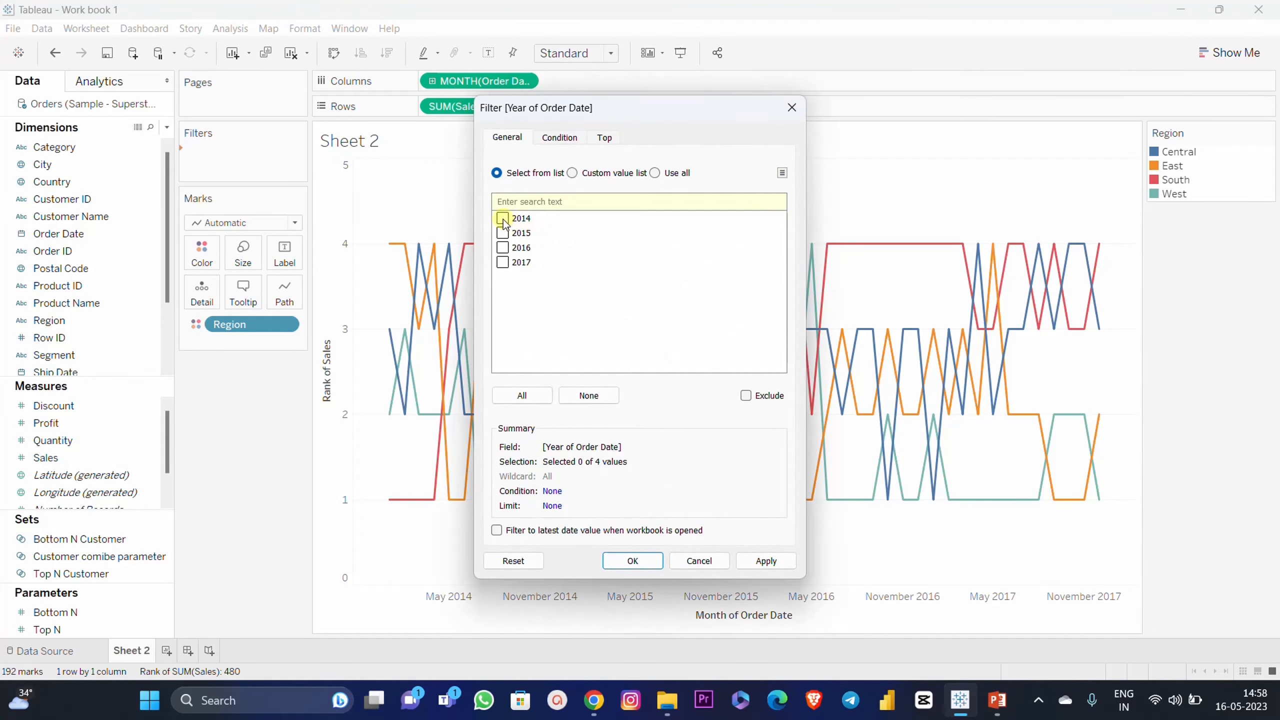
pyautogui.click(766, 560)
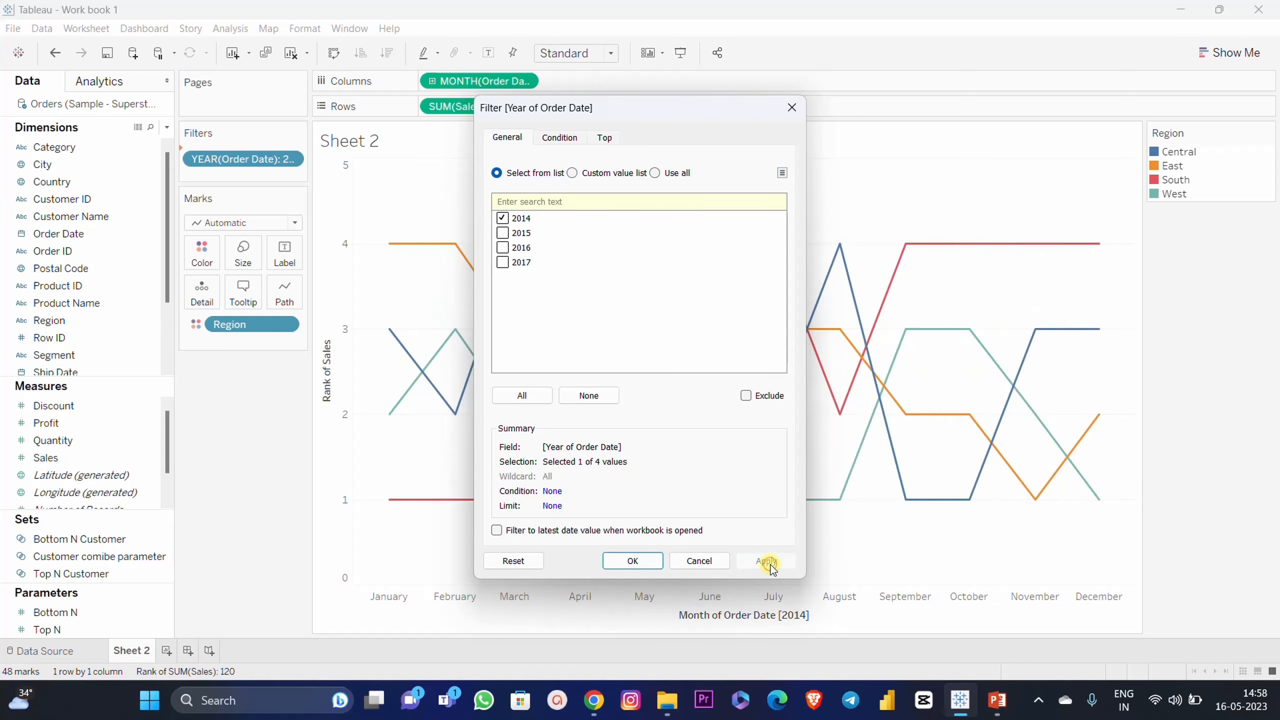
pyautogui.click(631, 560)
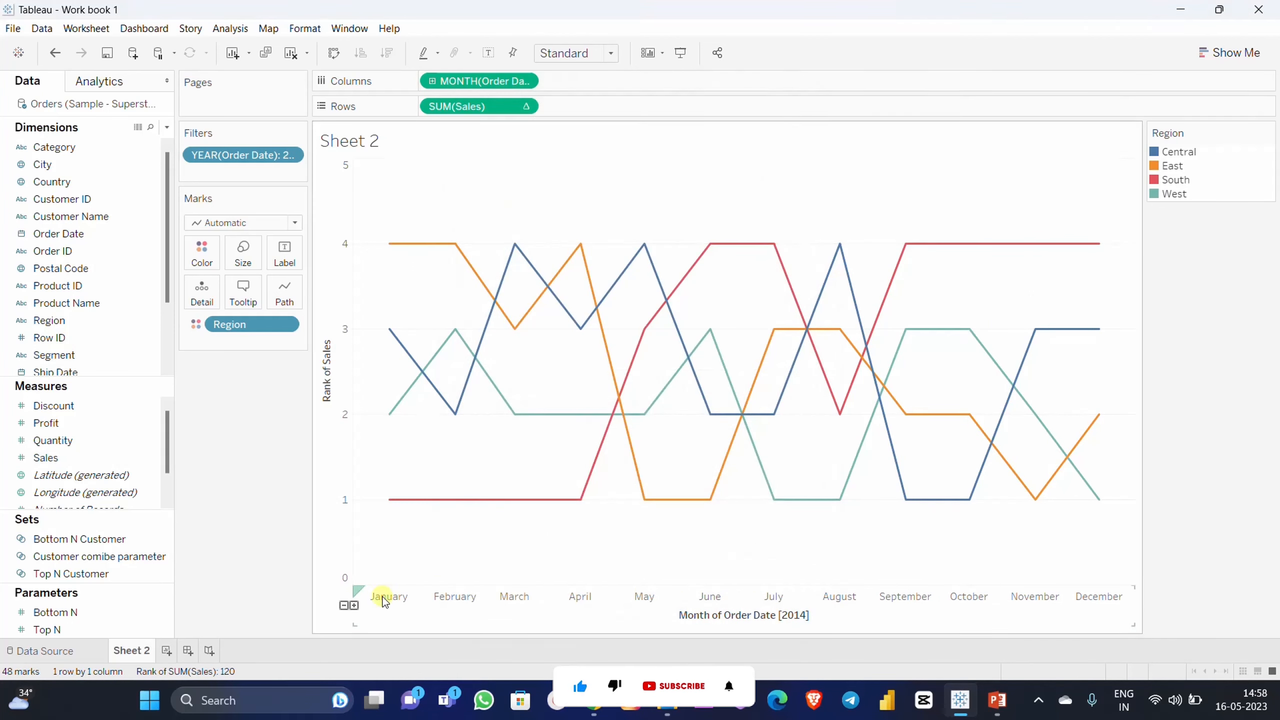
pyautogui.moveTo(386, 251)
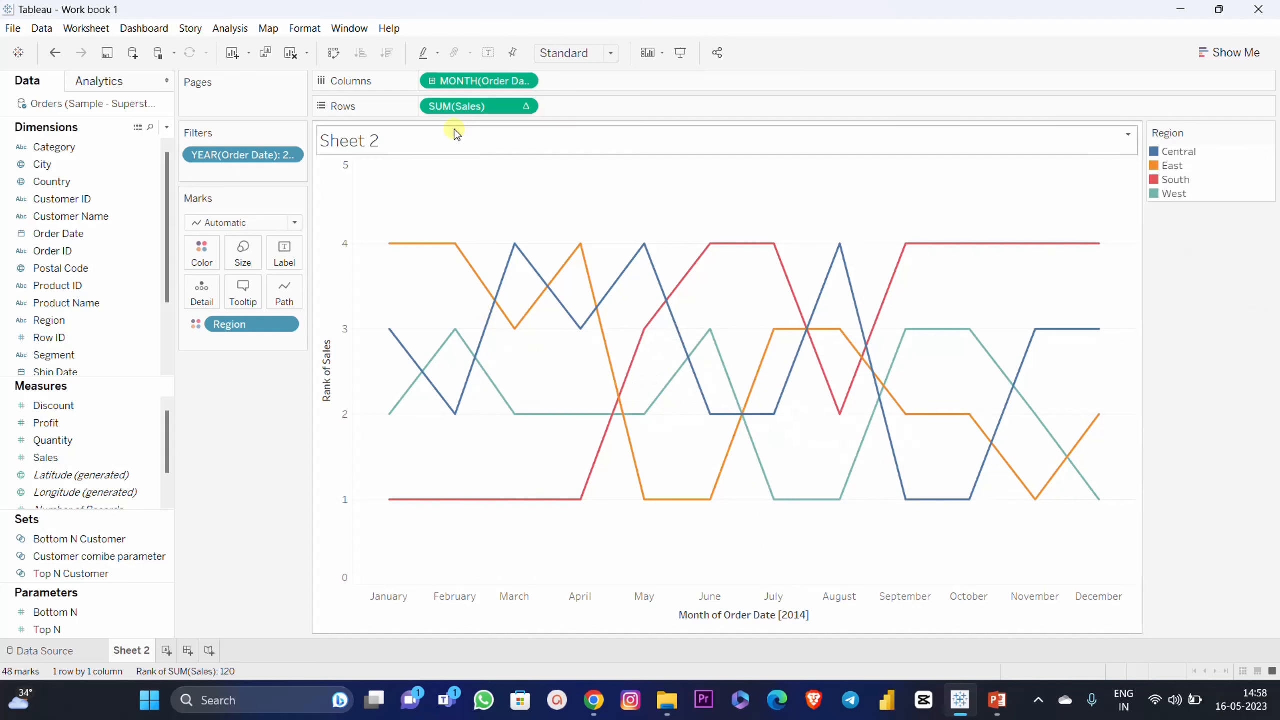
# Step: Duplicate the ranked SUM(Sales) pill on Rows and set the duplicate's mark type to Circle
pyautogui.moveTo(439, 108); pyautogui.dragTo(570, 106)
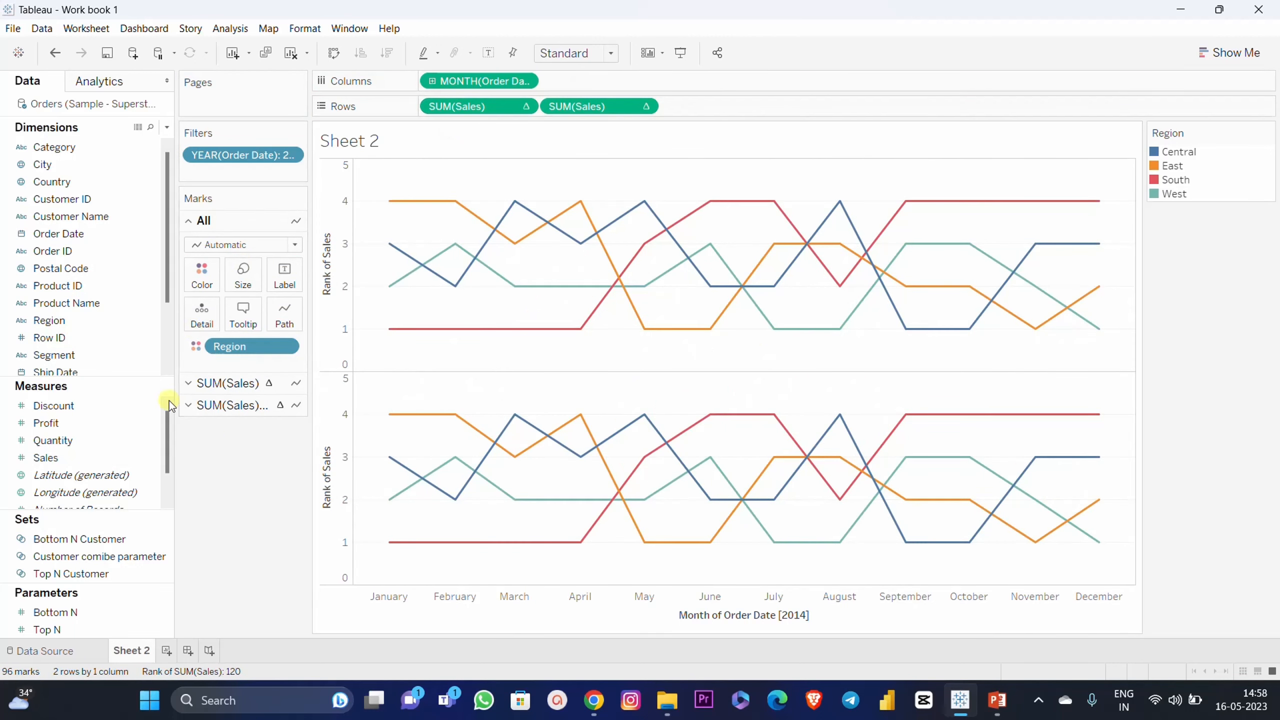
pyautogui.click(243, 406)
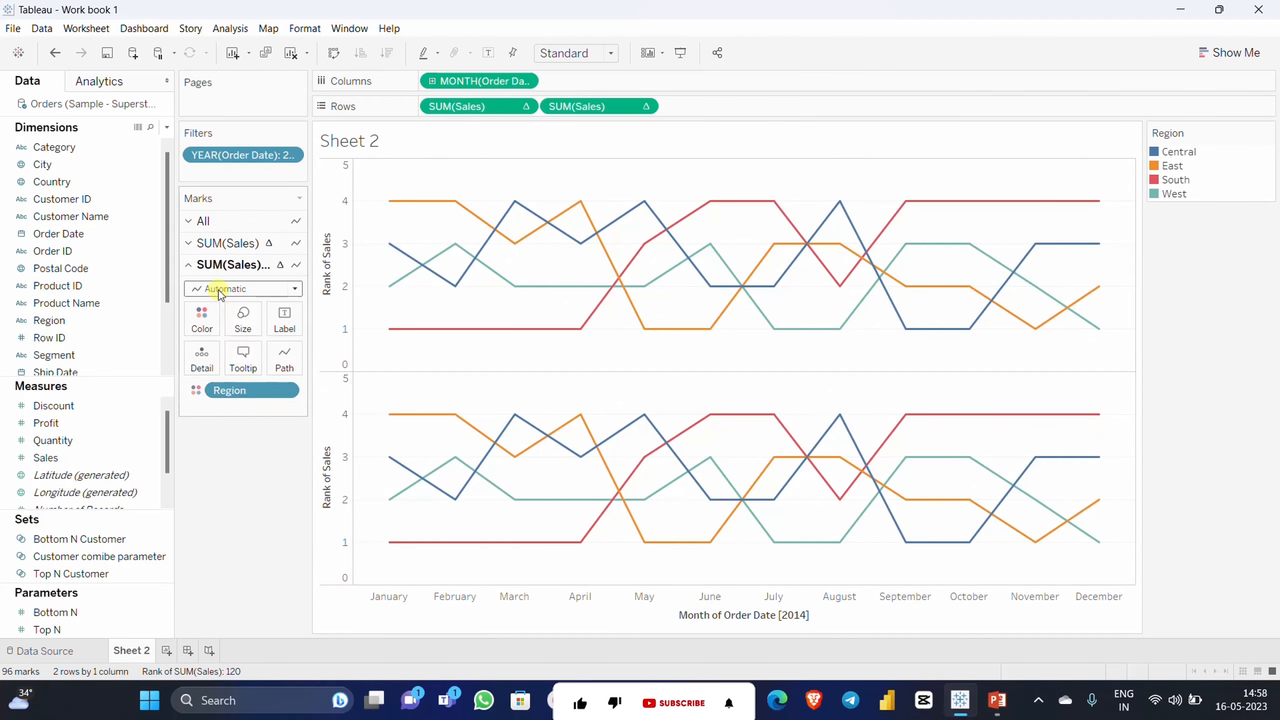
pyautogui.click(220, 289)
pyautogui.click(215, 391)
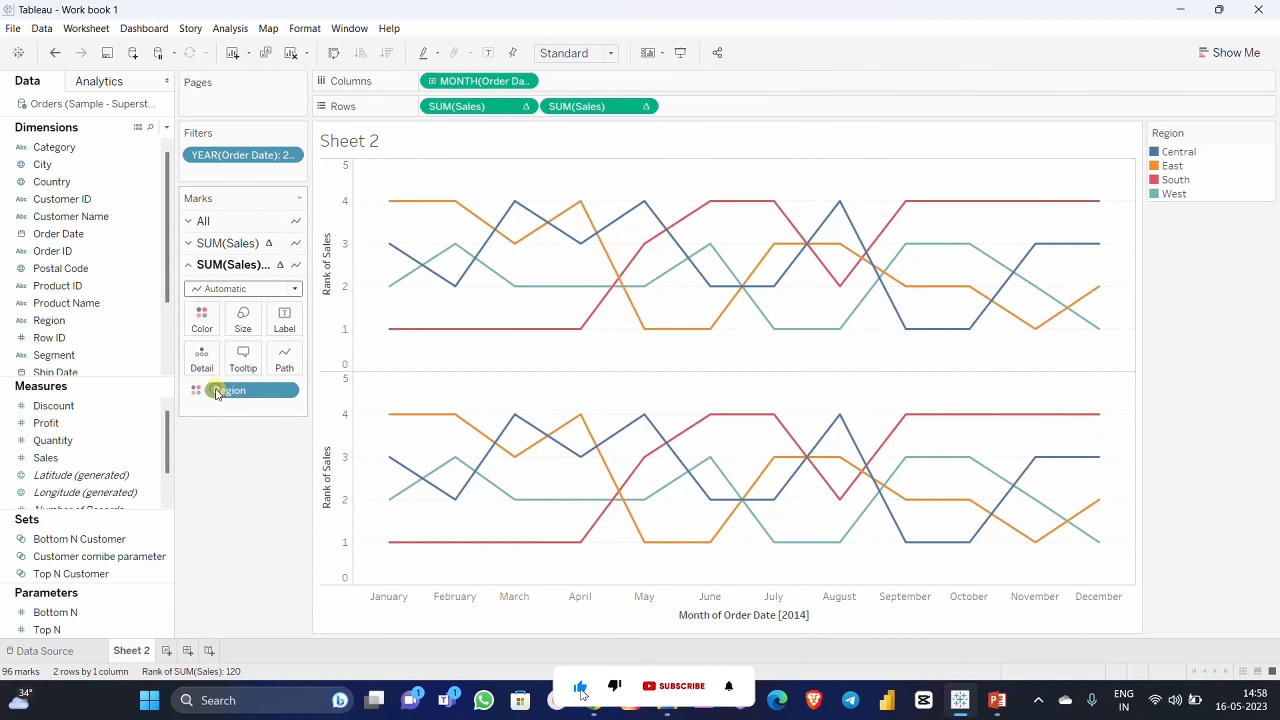
# Step: Enlarge the circle marks to roughly three quarters of the size range
pyautogui.click(243, 325)
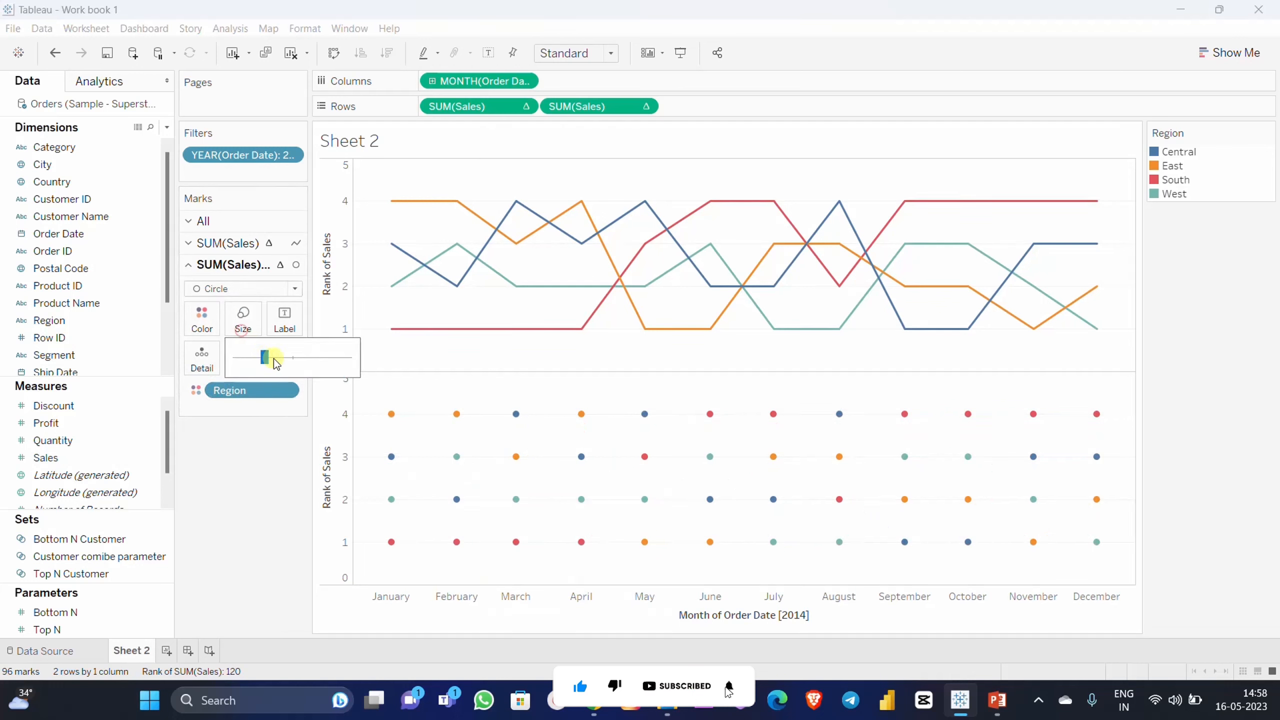
pyautogui.moveTo(318, 356); pyautogui.dragTo(318, 357)
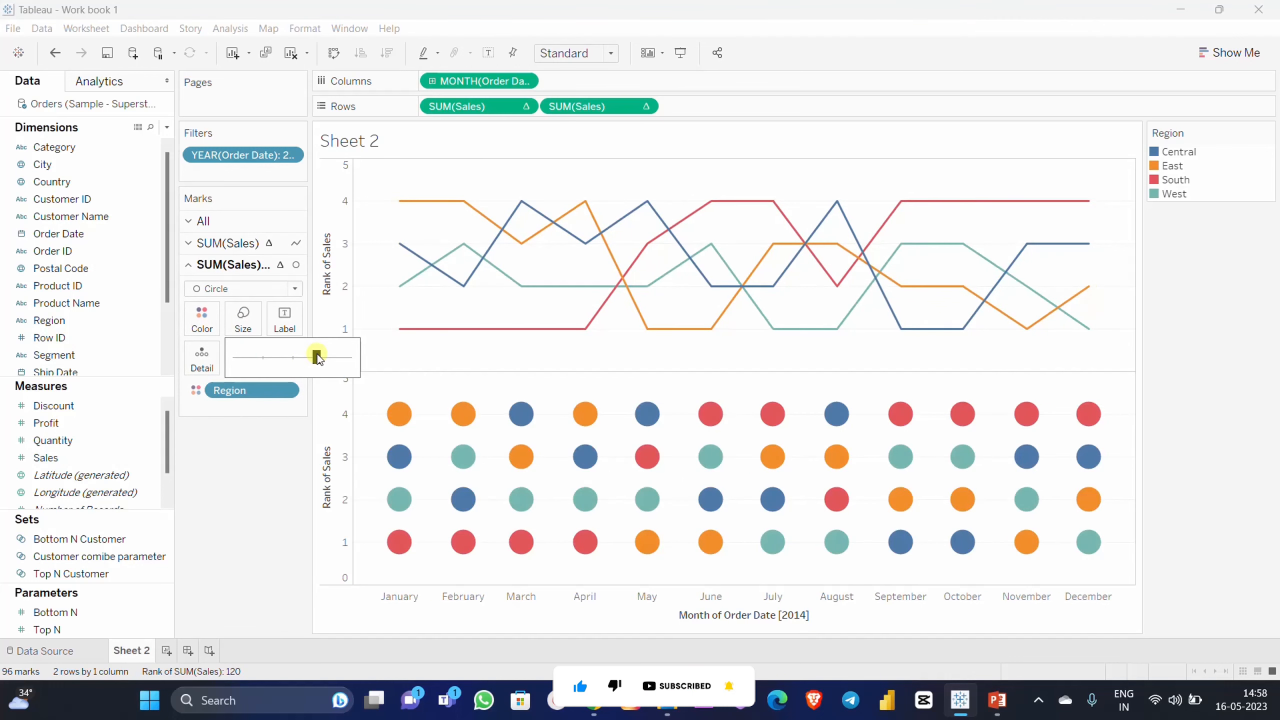
pyautogui.click(224, 475)
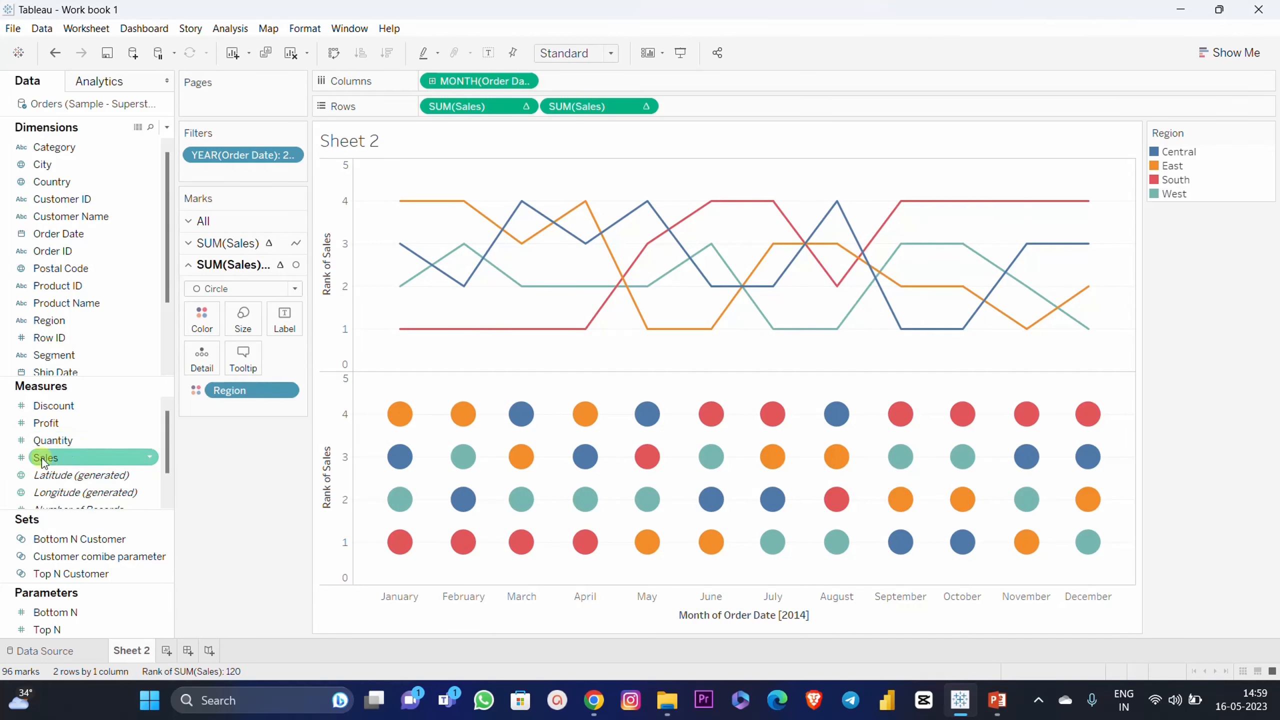
# Step: Label the circles with Sales and apply the Rank quick table calculation to that label
pyautogui.moveTo(43, 461); pyautogui.dragTo(294, 326)
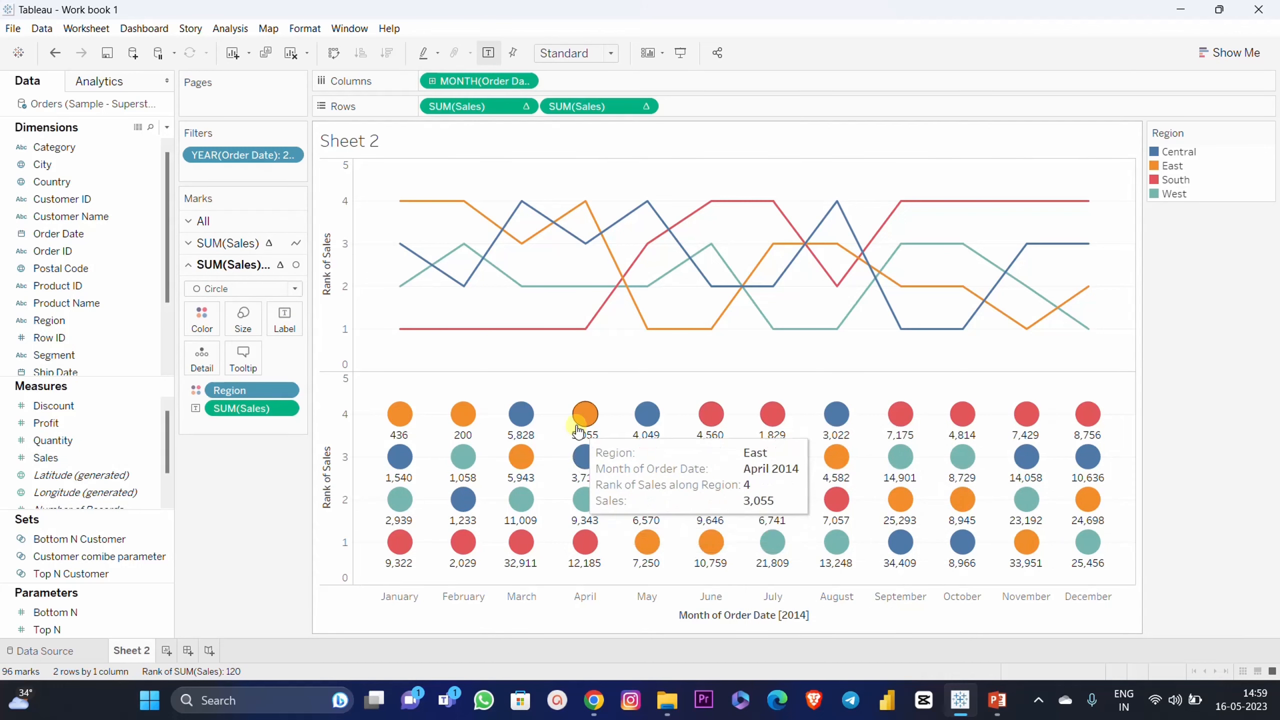
pyautogui.click(284, 408)
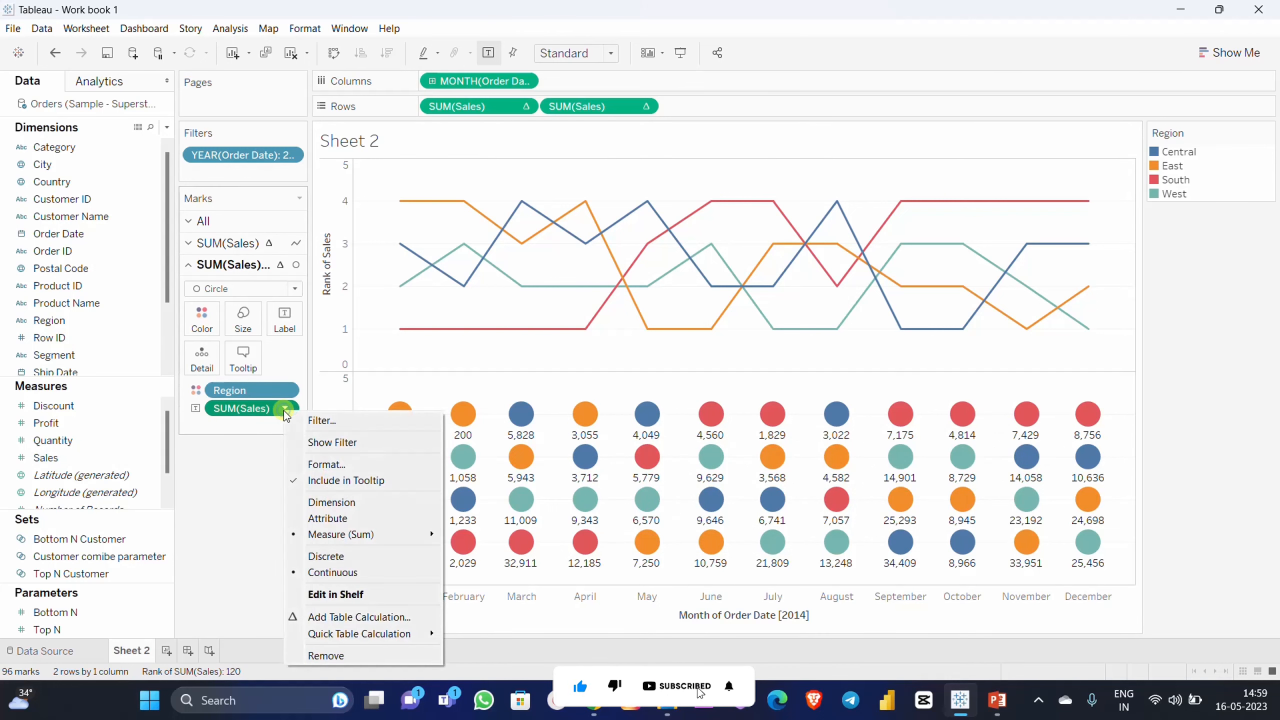
pyautogui.moveTo(339, 634)
pyautogui.click(473, 614)
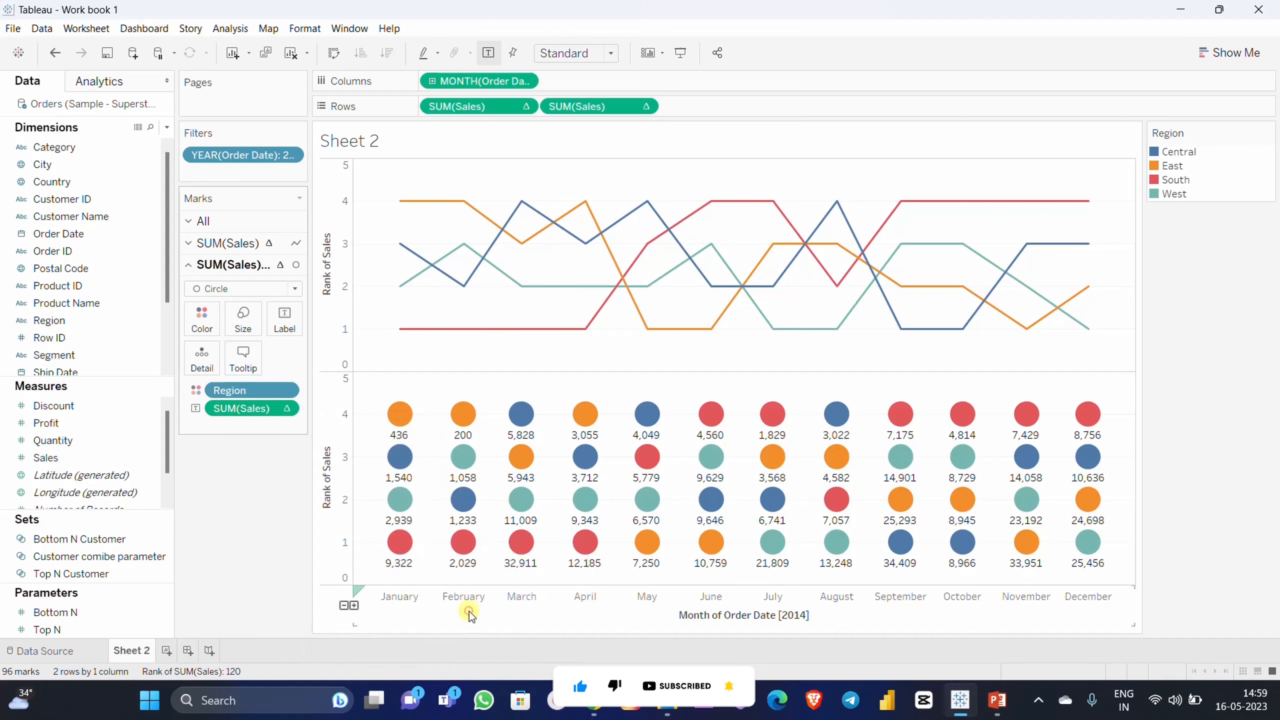
# Step: Align the circle labels to the middle vertically and the center horizontally
pyautogui.click(292, 321)
pyautogui.click(421, 429)
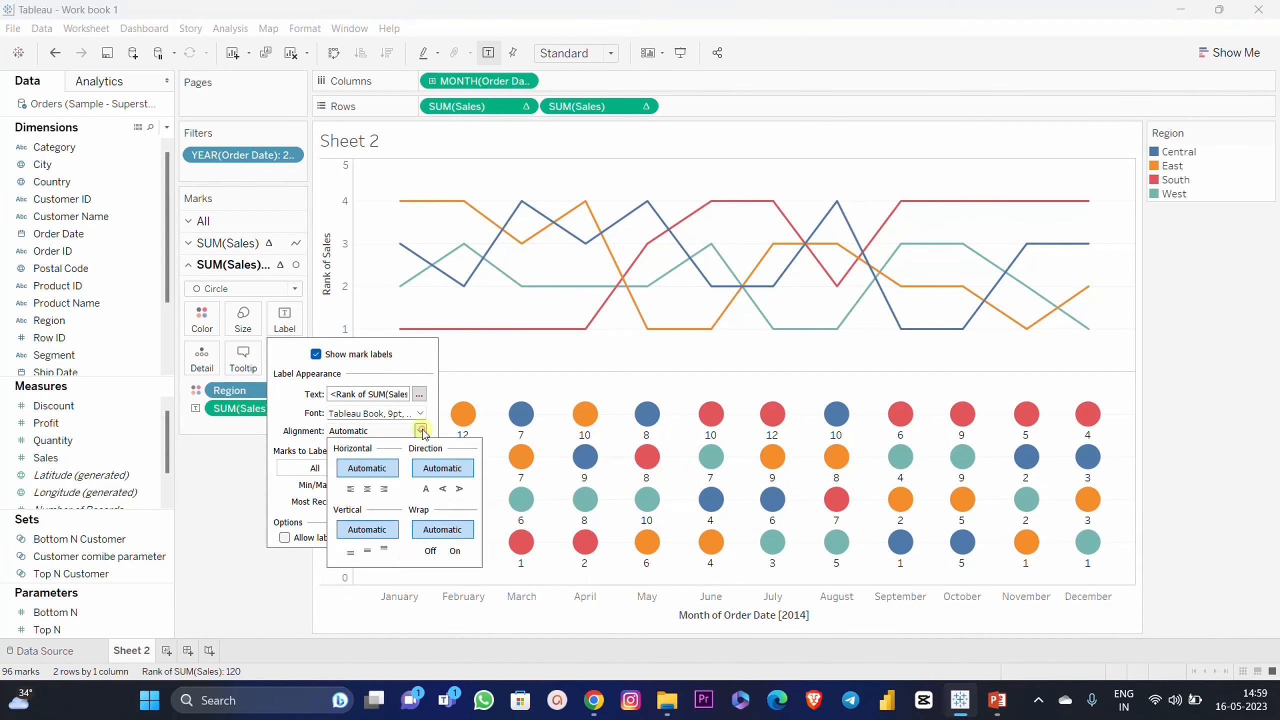
pyautogui.click(367, 551)
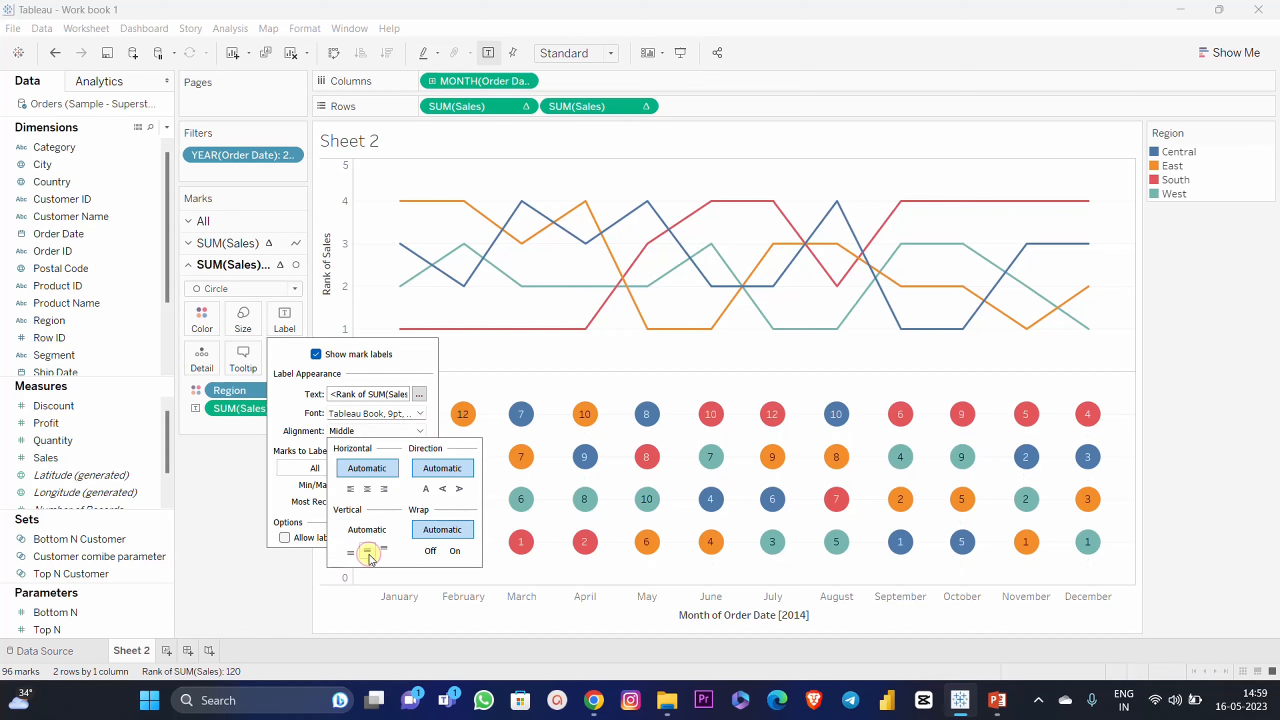
pyautogui.click(368, 489)
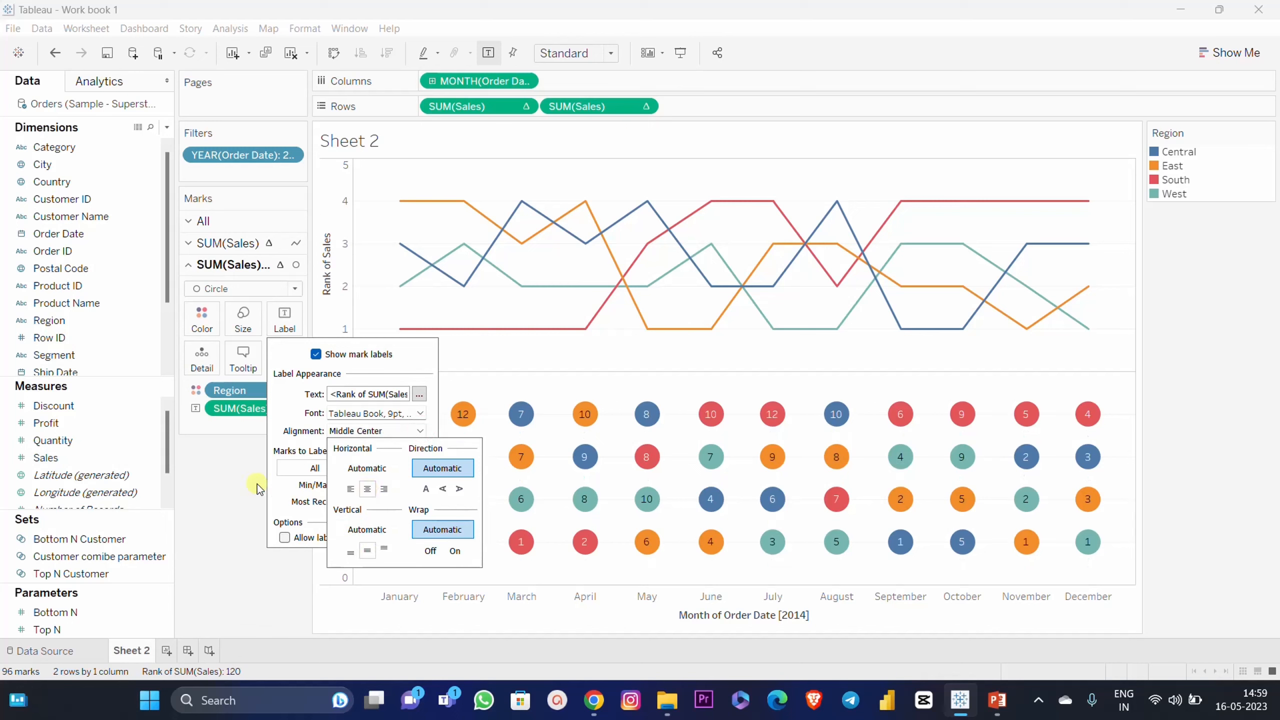
pyautogui.click(241, 486)
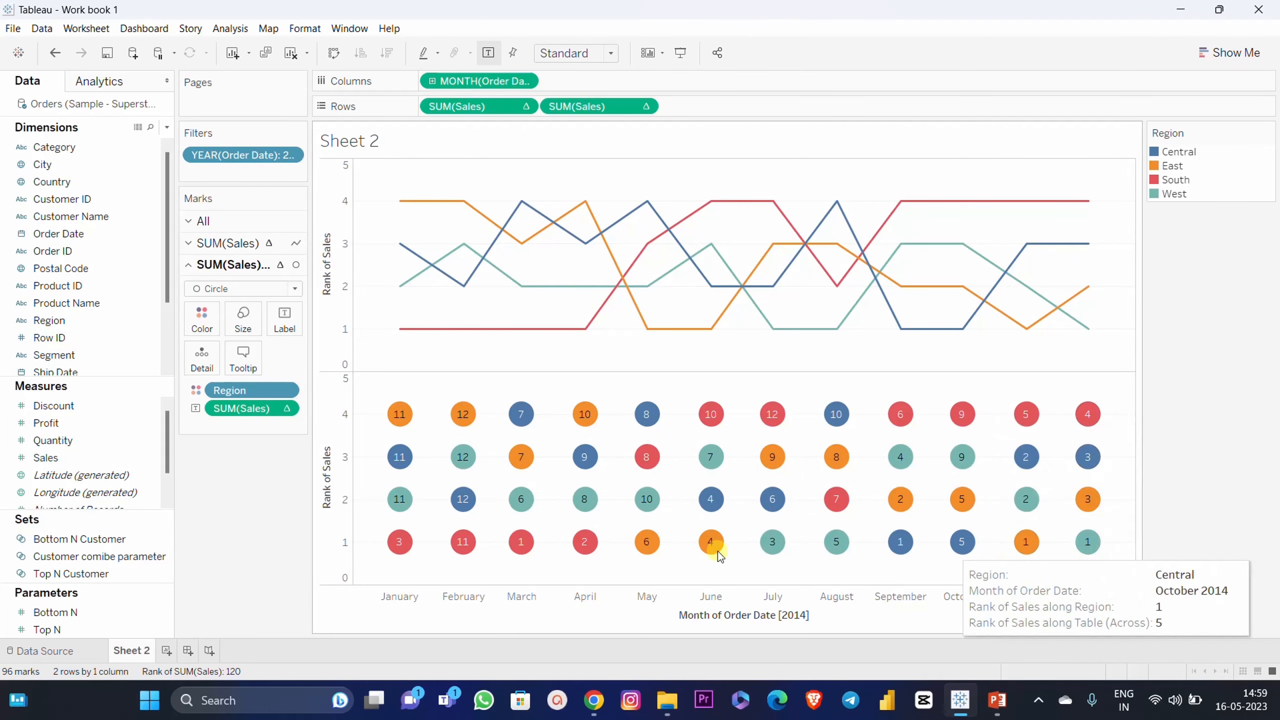
# Step: Combine the line and circle charts by making the second SUM(Sales) on Rows a dual axis
pyautogui.moveTo(422, 416)
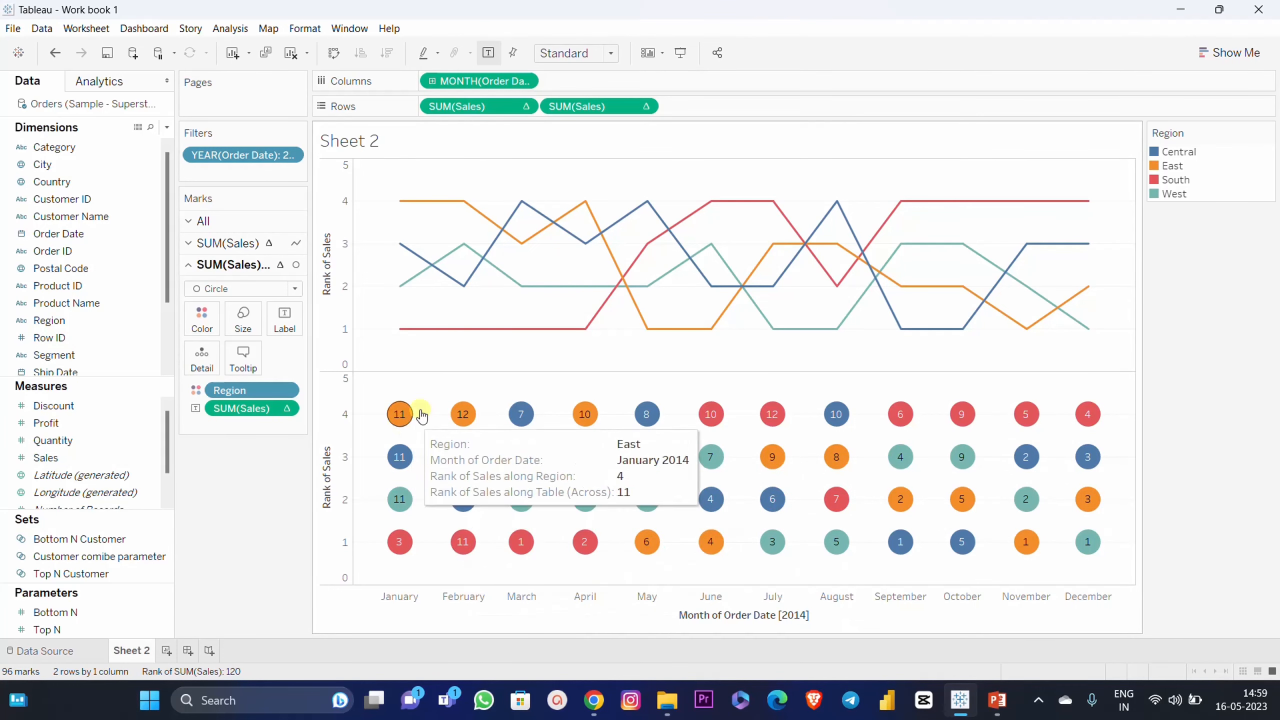
pyautogui.click(645, 107)
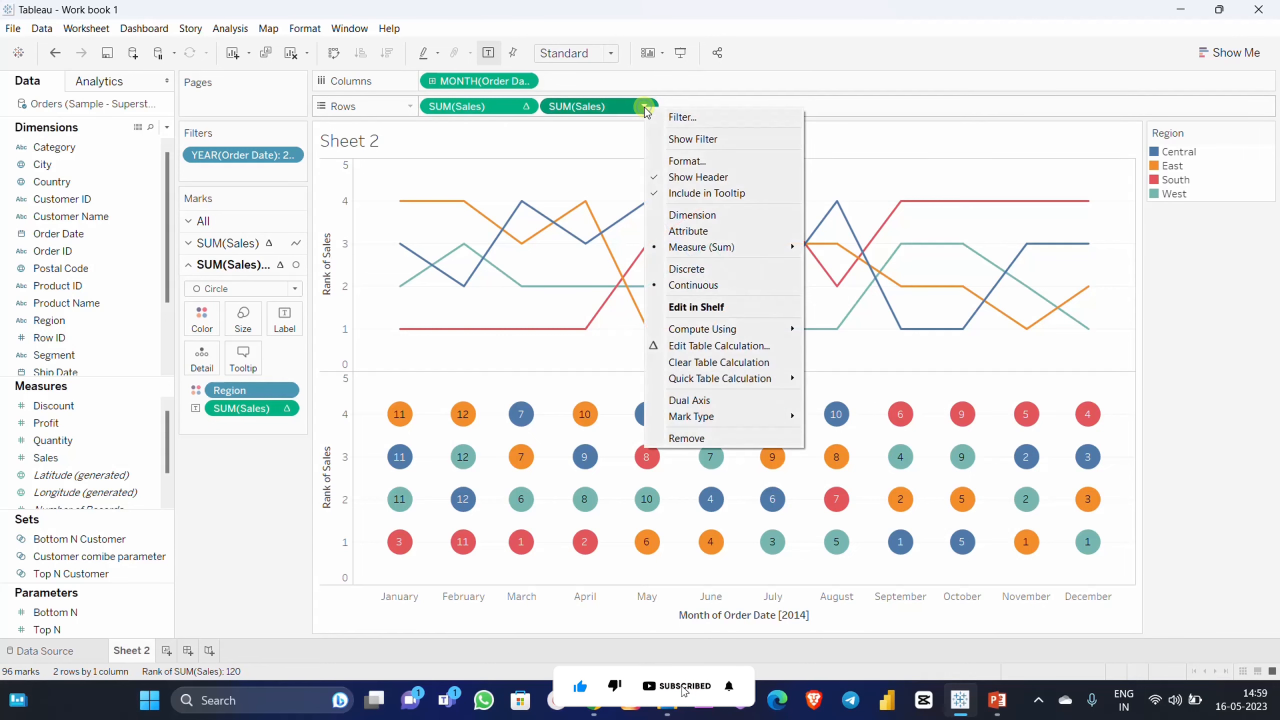
pyautogui.click(720, 403)
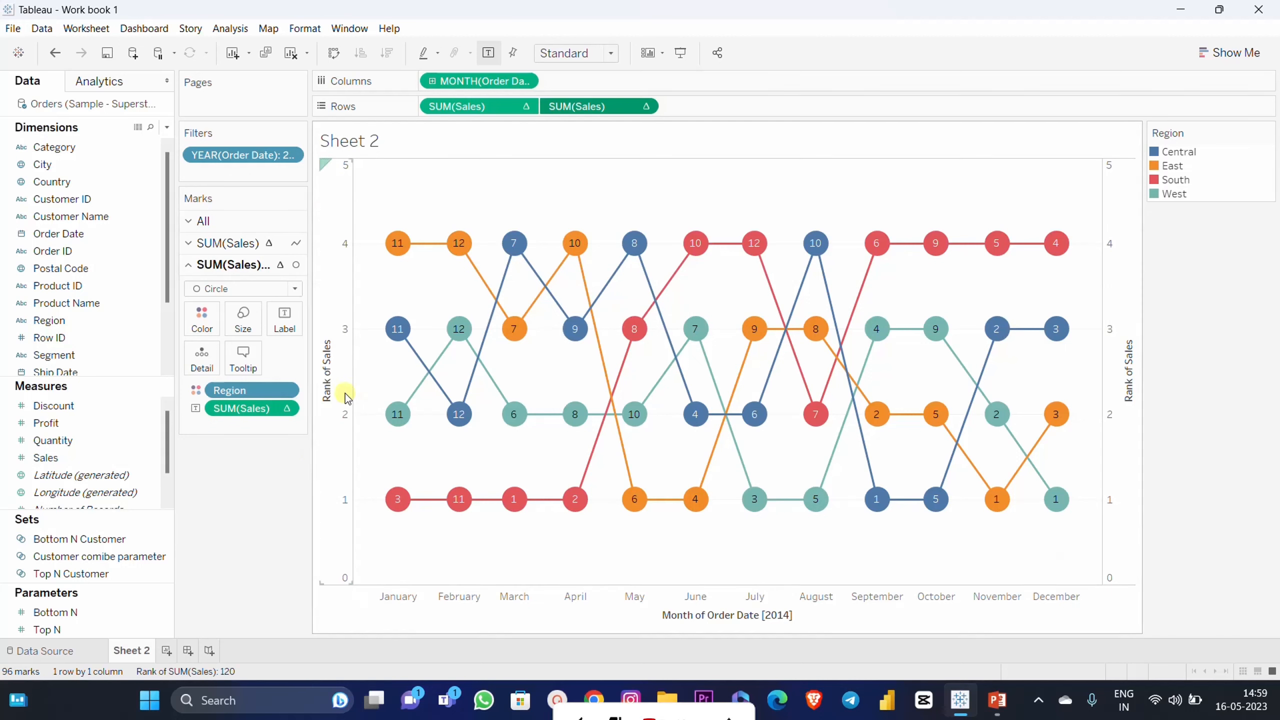
# Step: Reverse the scale of the primary Rank of Sales axis
pyautogui.rightClick(345, 194)
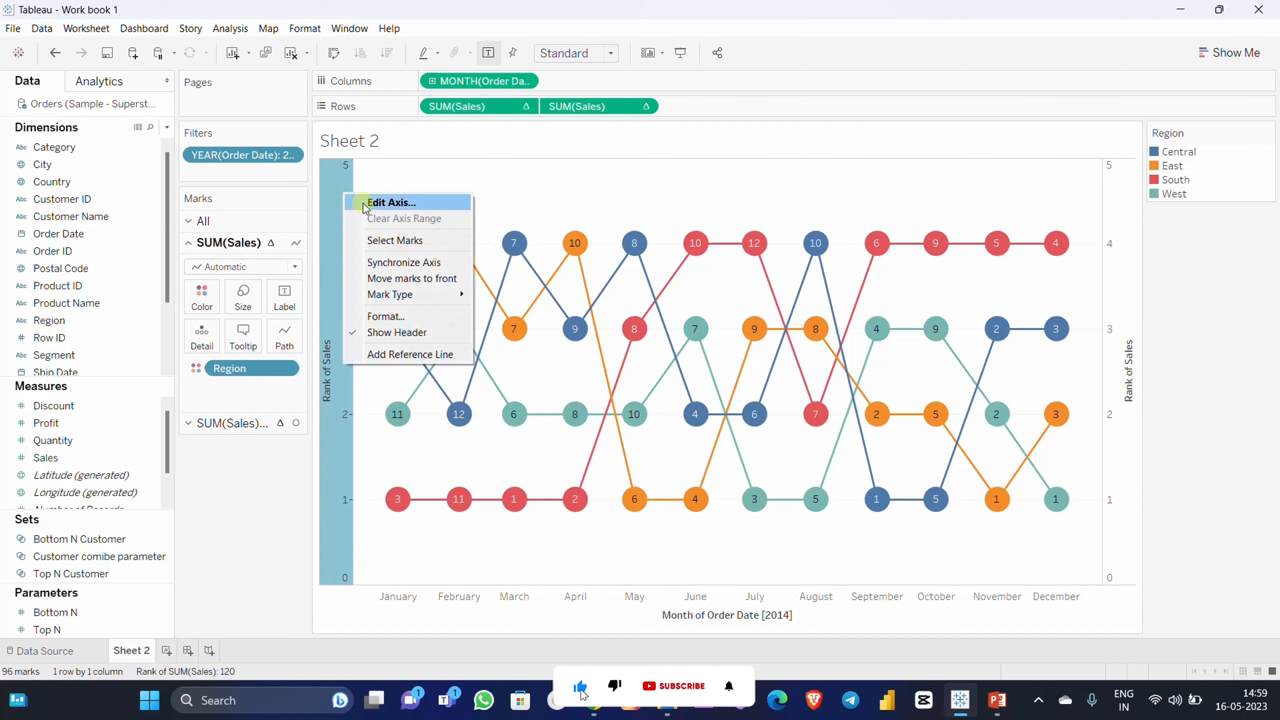
pyautogui.click(365, 204)
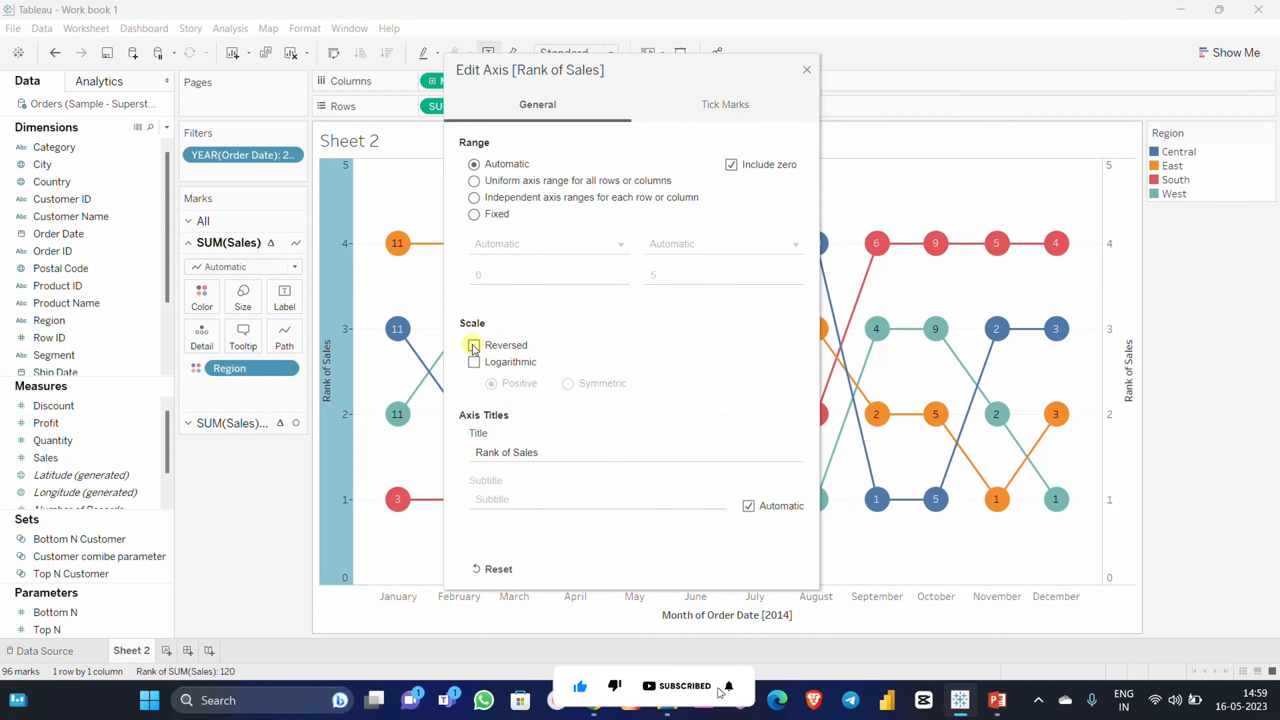
pyautogui.click(473, 346)
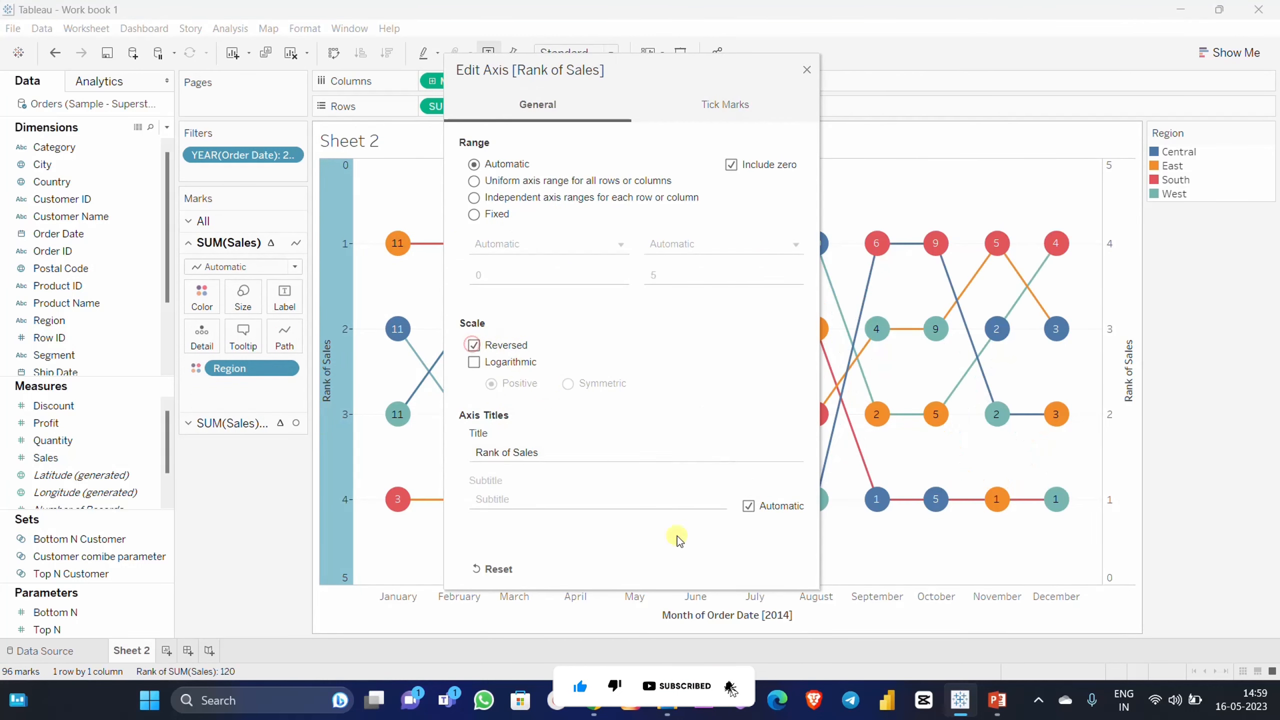
pyautogui.click(805, 70)
# Step: Reverse the scale of the secondary Rank of Sales axis to match the primary axis
pyautogui.rightClick(1118, 251)
pyautogui.click(1149, 265)
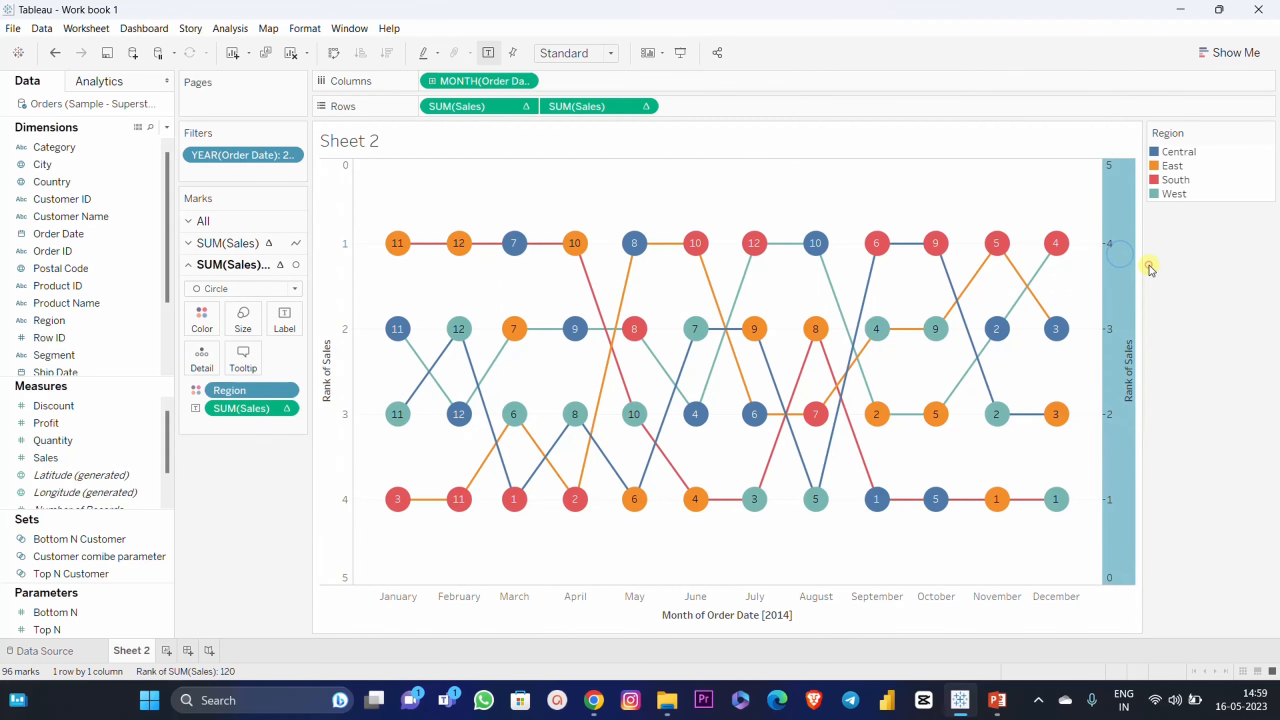
pyautogui.click(474, 359)
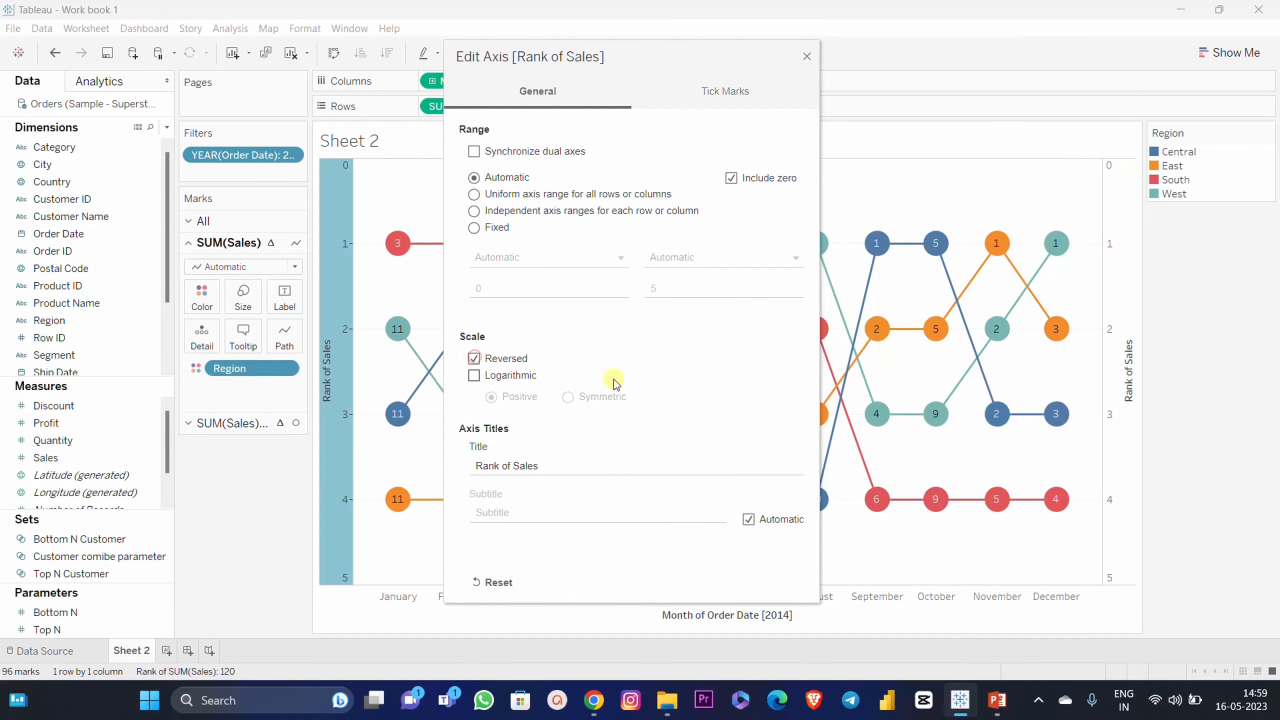
pyautogui.click(807, 57)
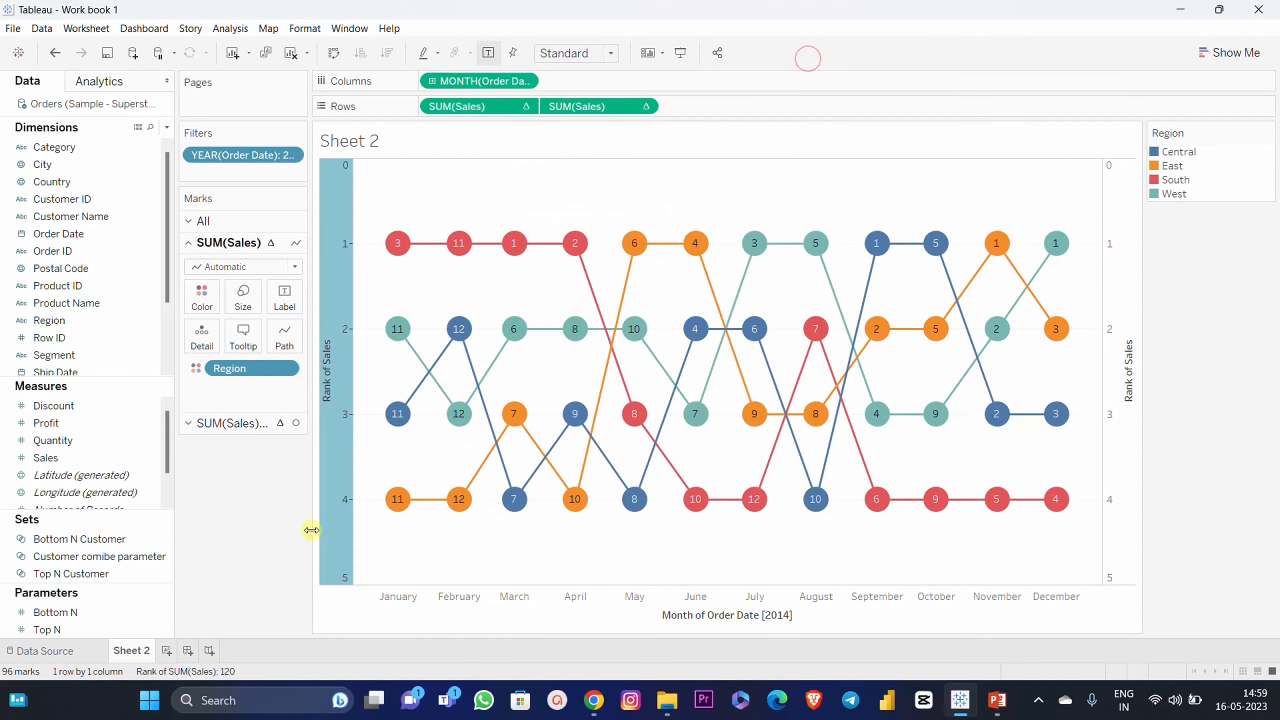
# Step: Clear the axis selection and highlight the West region's marks through the Region color legend
pyautogui.click(273, 540)
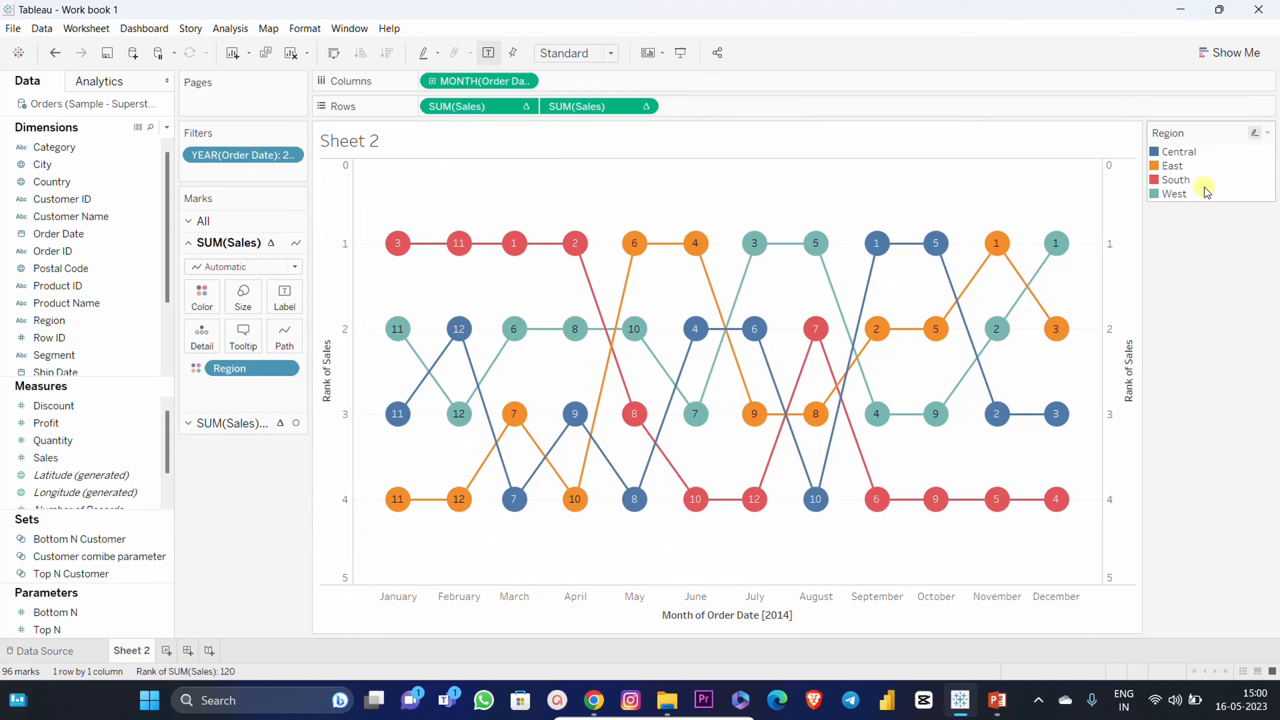
pyautogui.click(1175, 194)
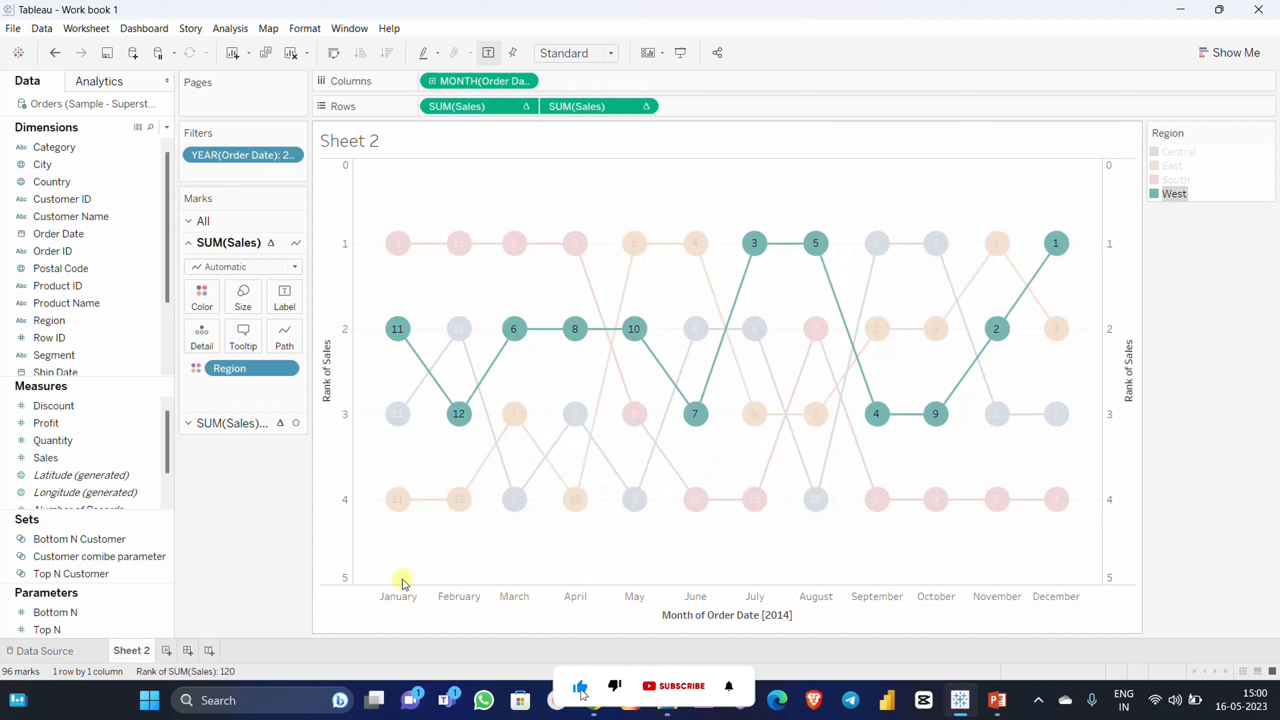
# Step: Clear the West region highlight and add Sales to the tooltip of the first SUM(Sales) line marks
pyautogui.moveTo(400, 337)
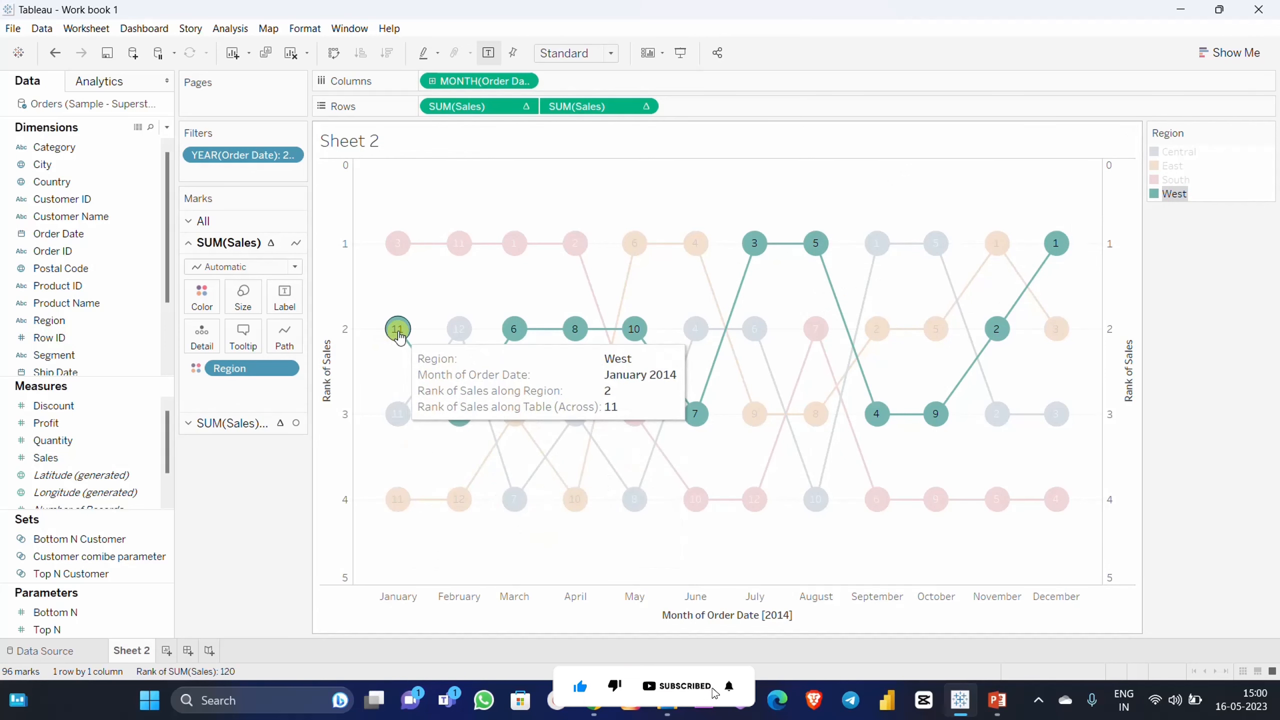
pyautogui.click(236, 564)
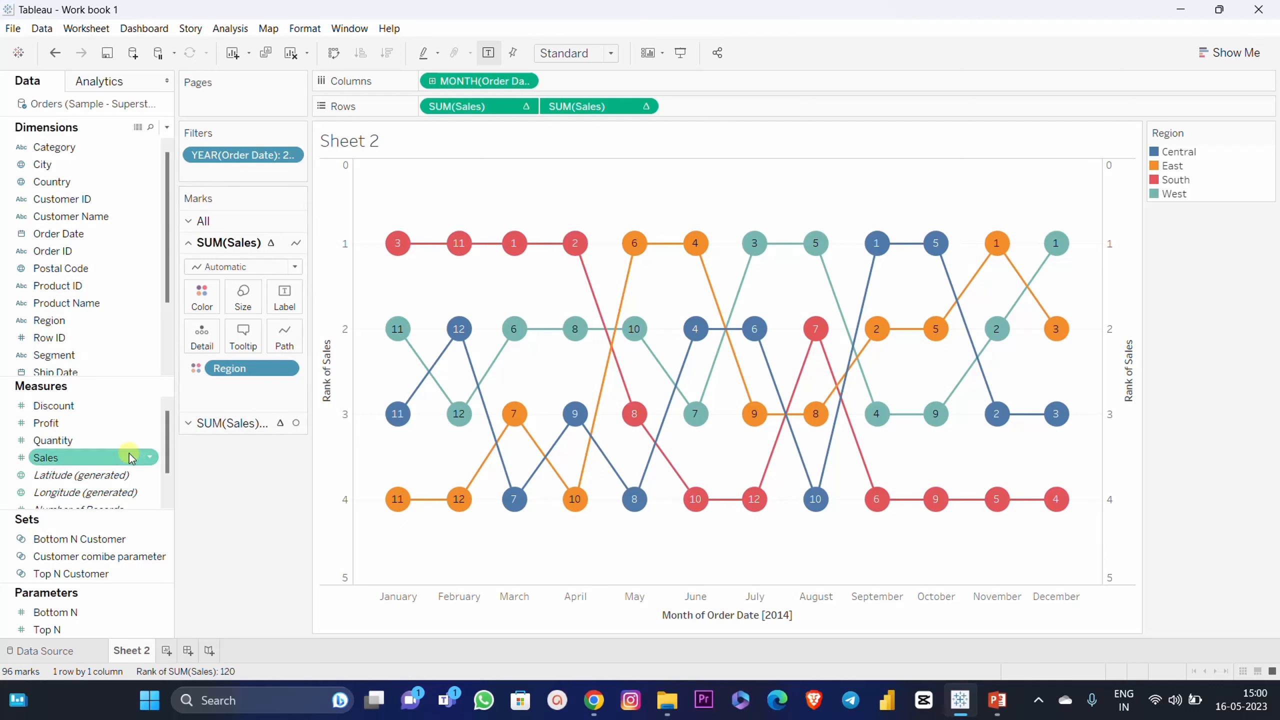
pyautogui.moveTo(45, 459); pyautogui.dragTo(243, 336)
pyautogui.moveTo(394, 350)
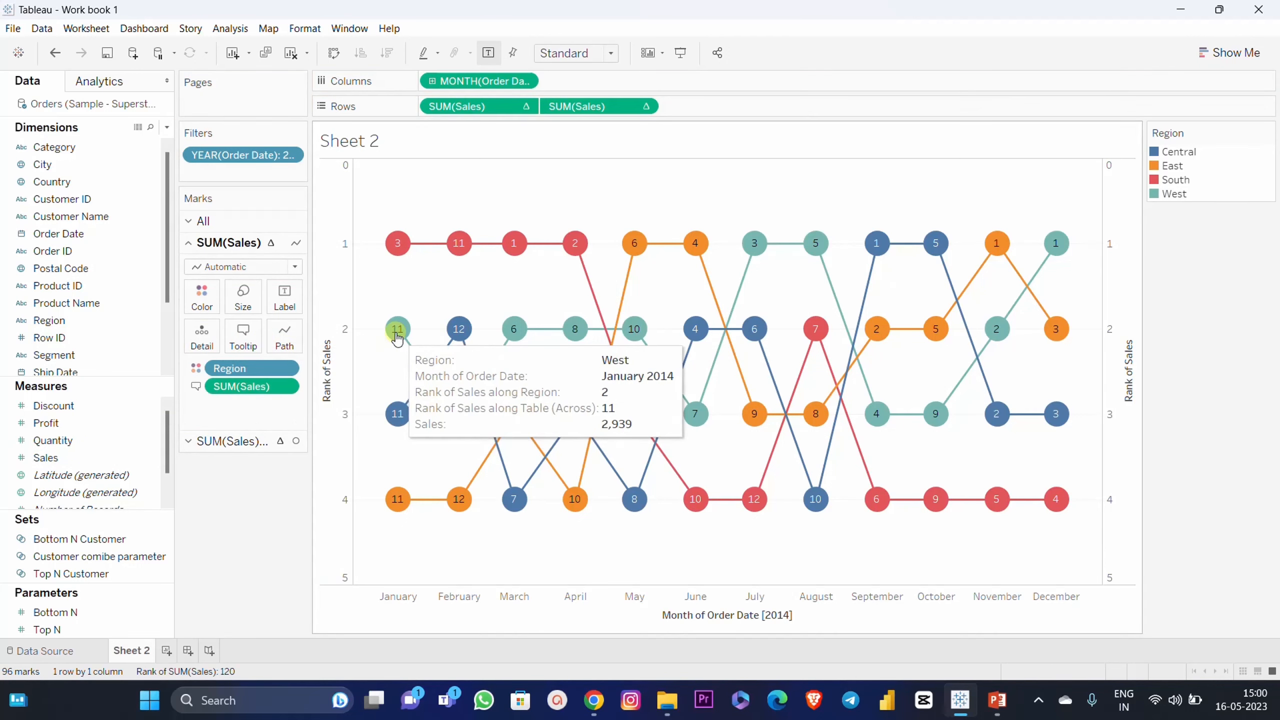
# Step: Highlight the West region, examine the sales and rank details of its monthly marks from January to December, and clear the highlight
pyautogui.click(1175, 194)
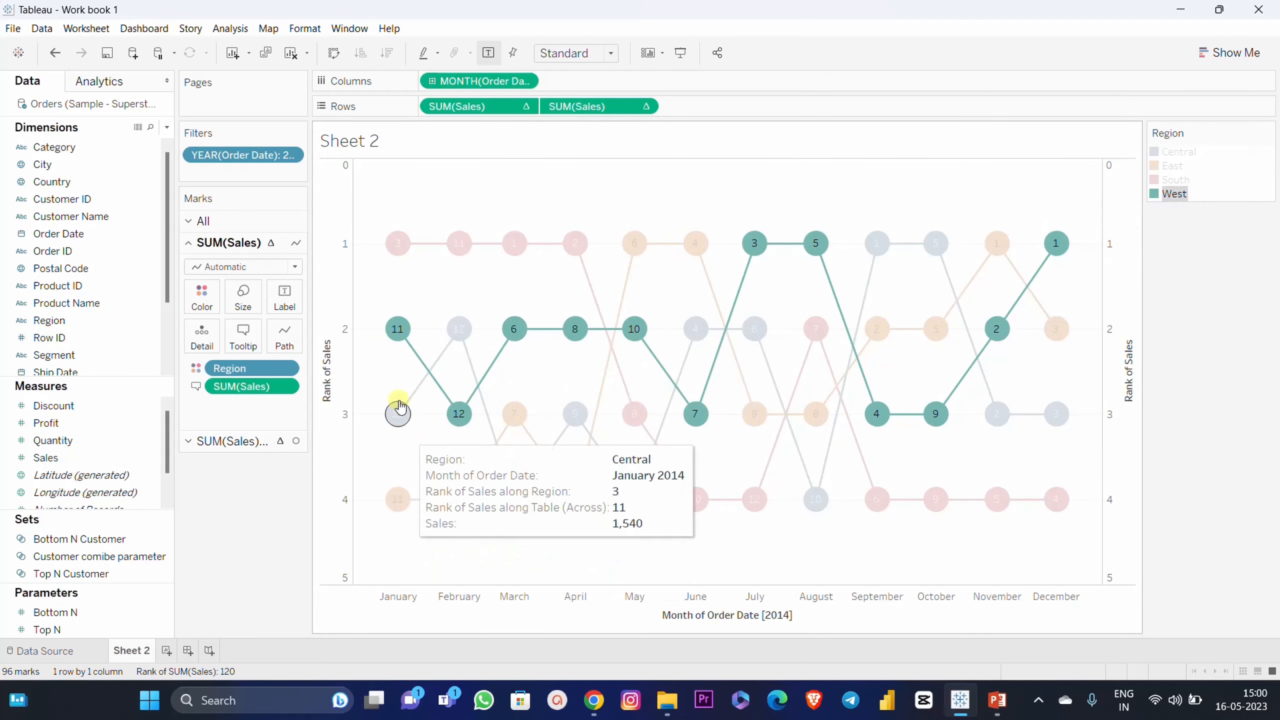
pyautogui.moveTo(398, 333)
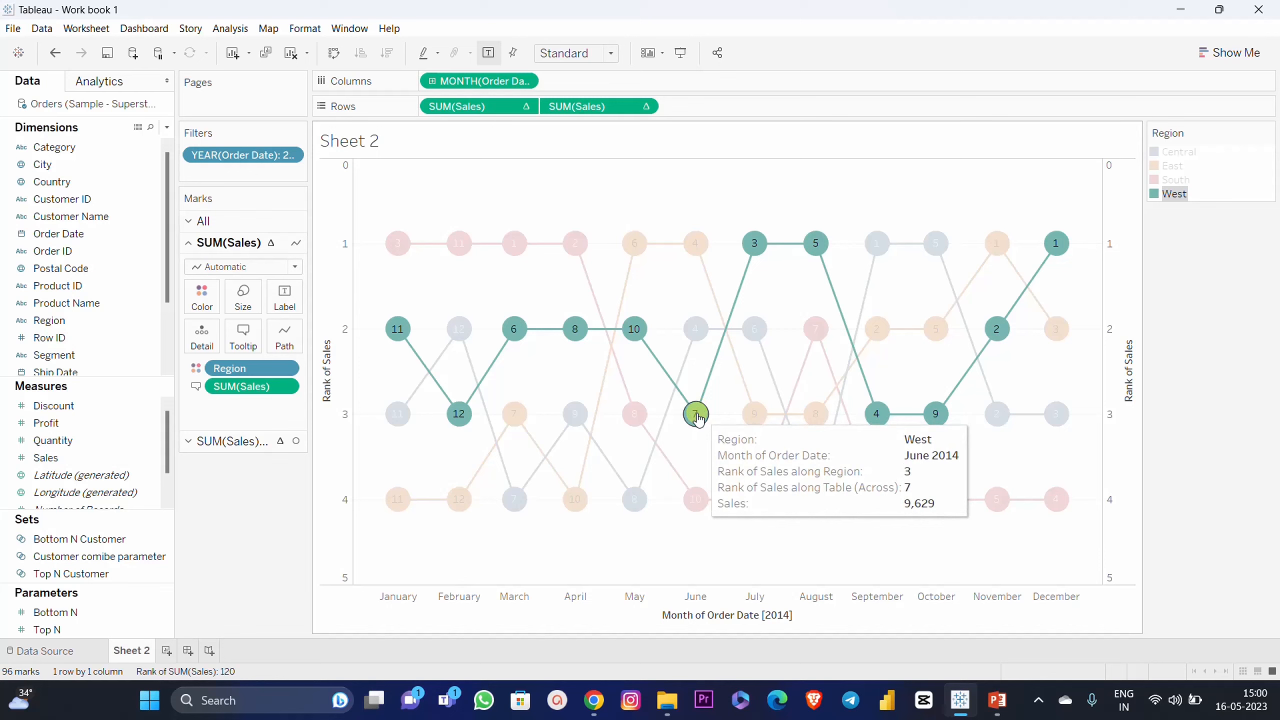
pyautogui.moveTo(1061, 249)
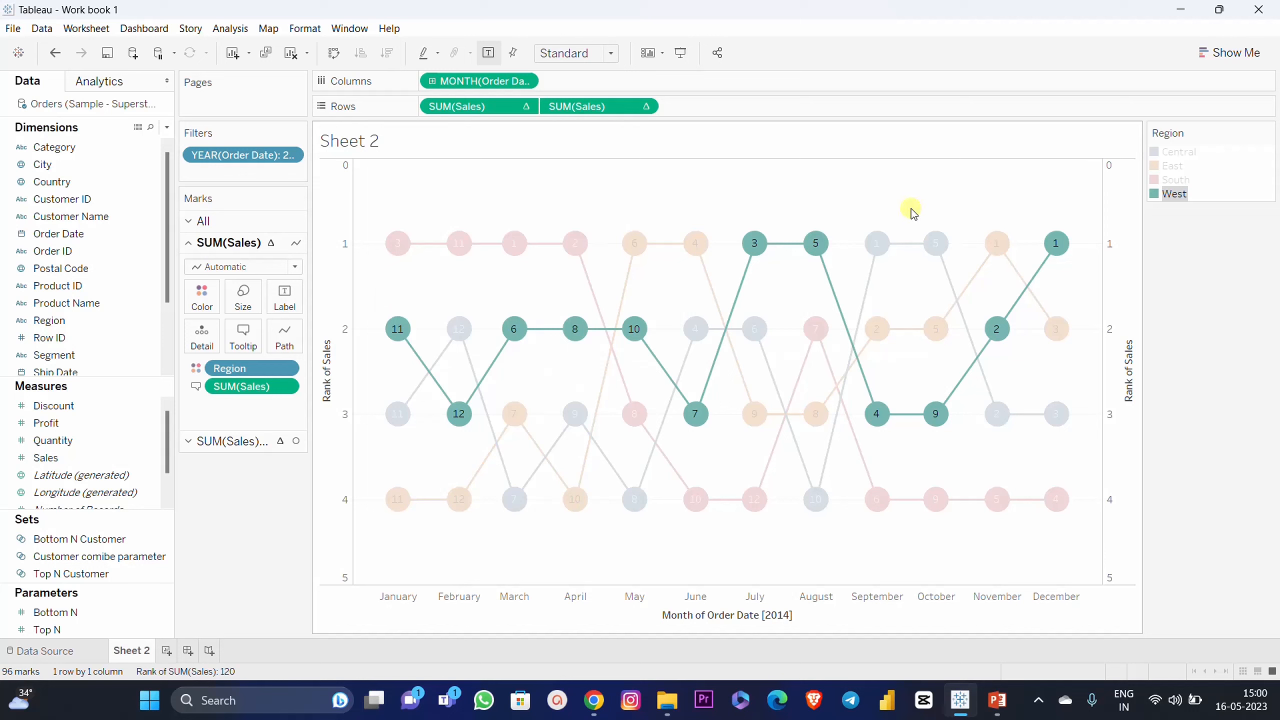
pyautogui.click(944, 190)
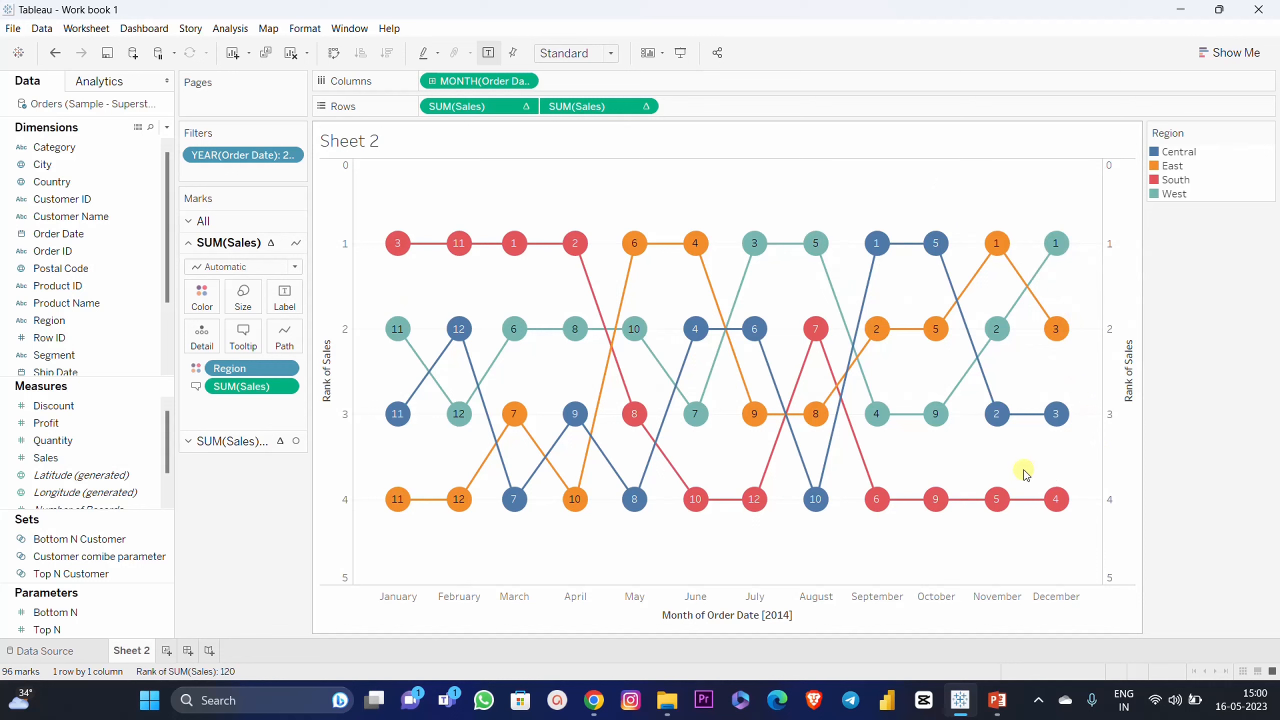